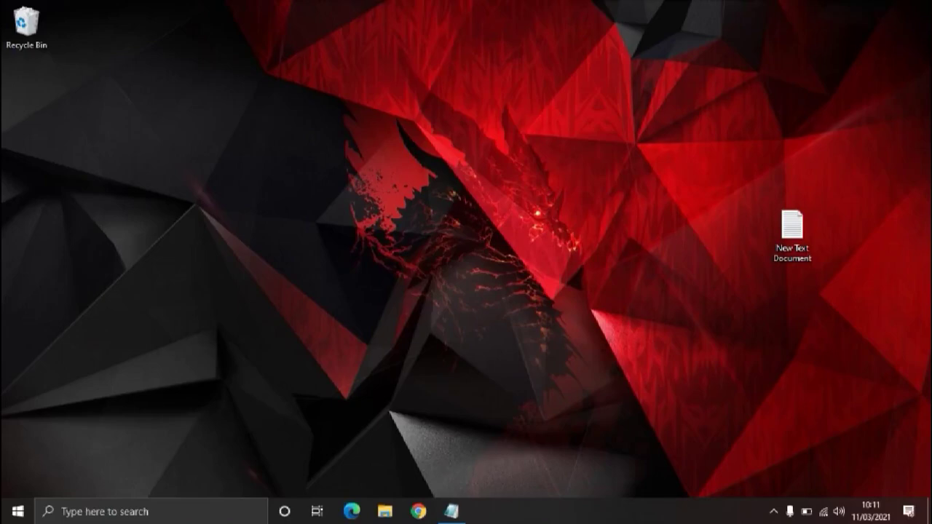
Step: Switch to the empty Notepad document and write the list items "1. KOMPUTER PC/LAPTOP" and "2. JARINGAN INTERNET" in capitals
click(451, 511)
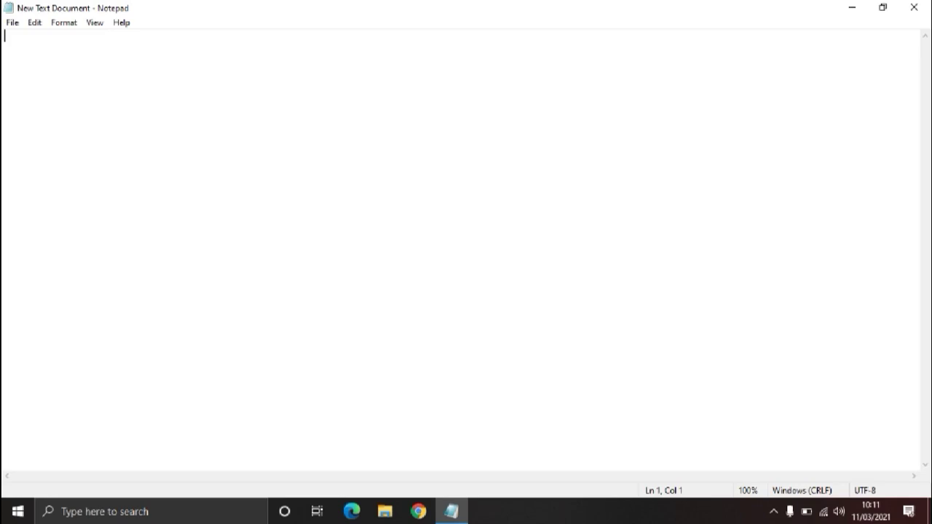
text(1.)
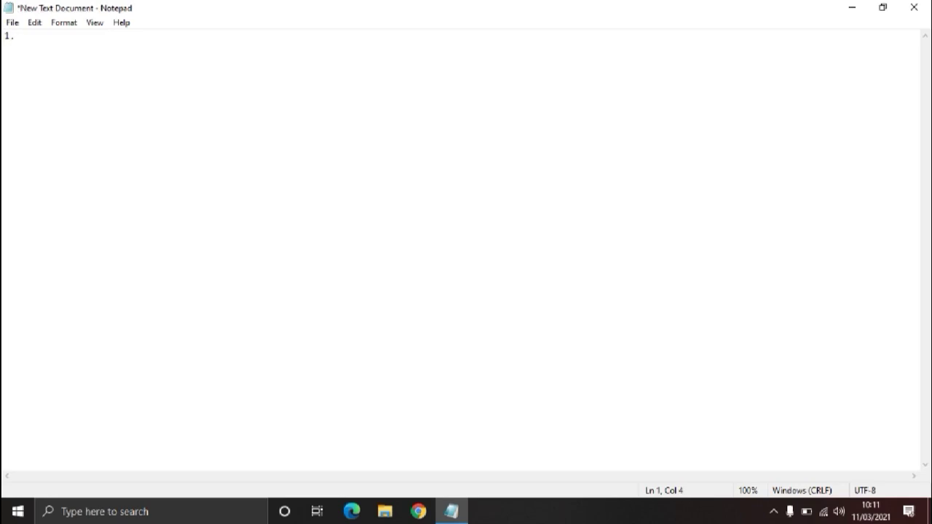
key(Caps_Lock)
text(KOMP)
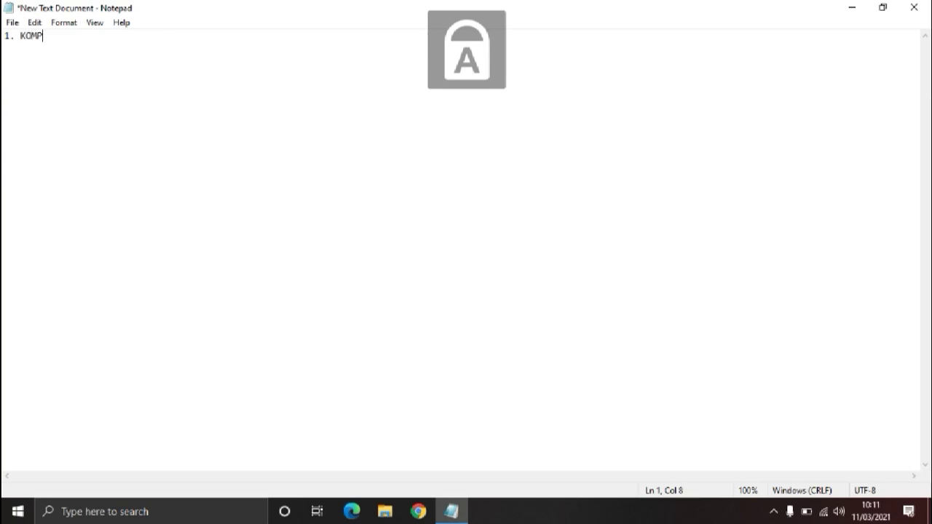
text(UTER)
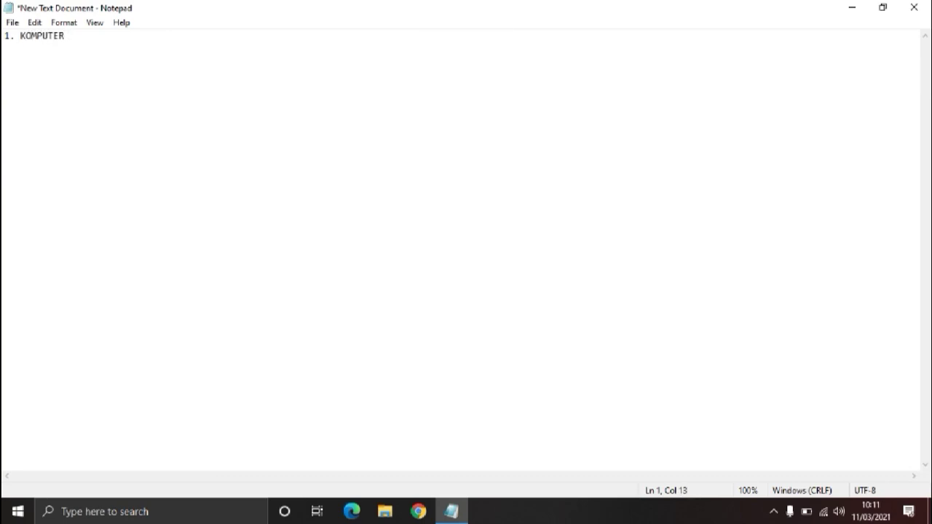
text( PC/LAPTOP)
key(Return)
text(2. JARINGAN )
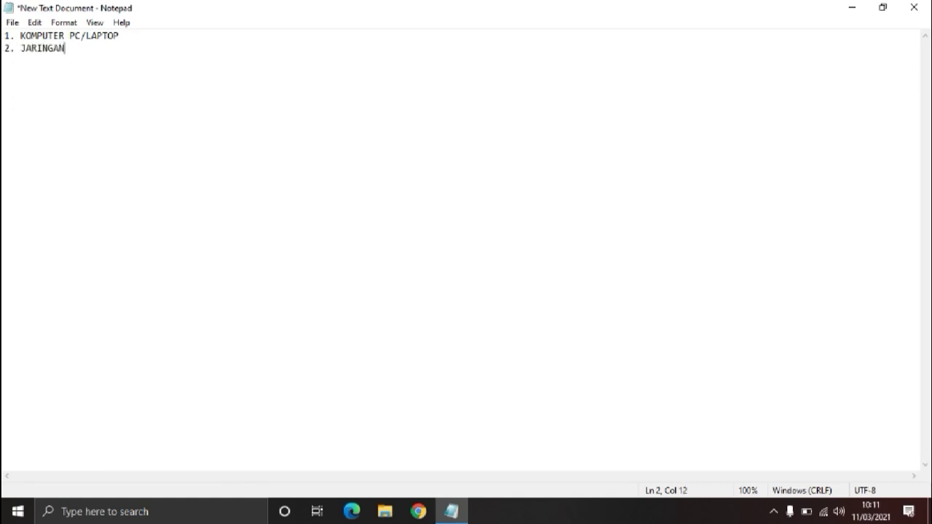
text(INTERNET)
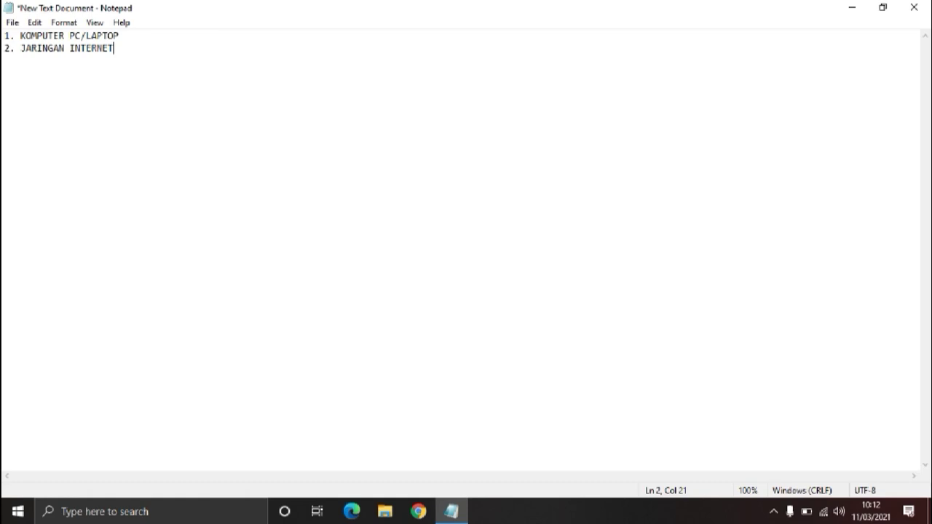
Step: Add the list items "3. KTP", "4. KK" and "5. AKTE KELAHIRAN" on separate lines
key(Return)
text(3. KTP)
key(Return)
text(4. KK)
key(Return)
text(5. A)
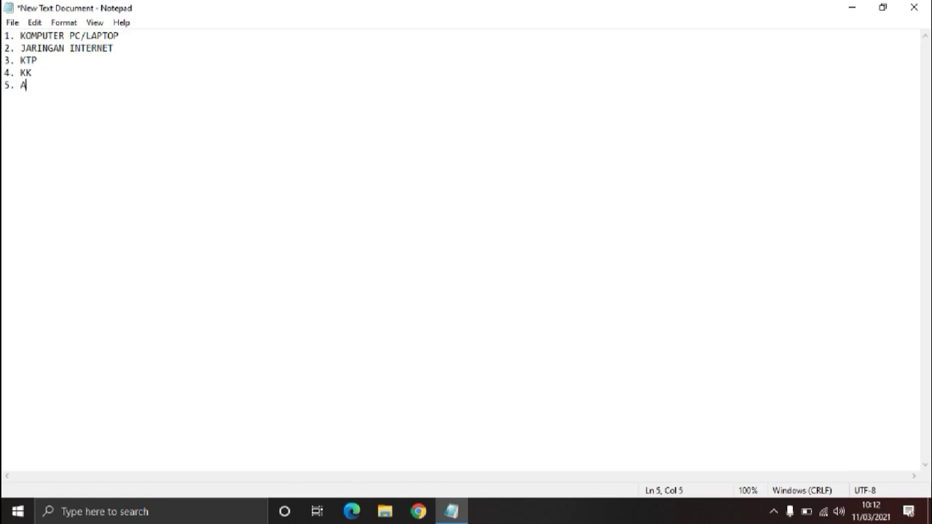
text(KTE KELAHIRAN)
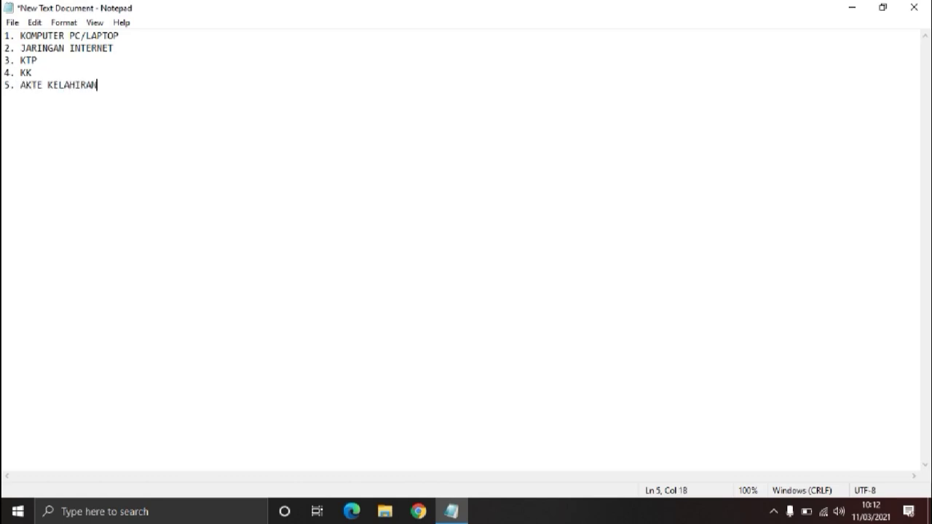
Step: Add the list items "6. IJAZAH SD-SMA," and "7. SKHUN" on new lines
key(Return)
text(6. IJAZAH SD-SMA,)
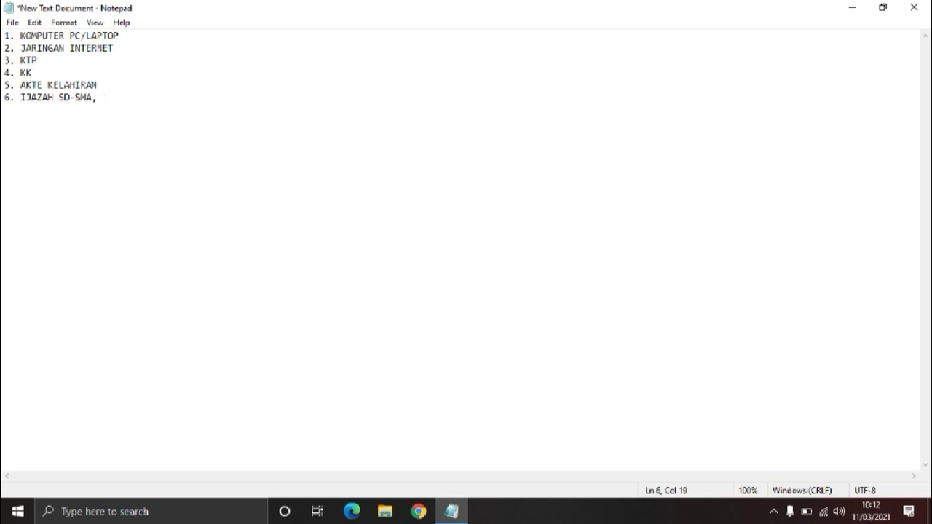
key(Return)
text(7. SKHUN)
key(shift+Home)
key(shift+Up)
key(shift+Up)
key(shift+Up)
key(shift+Up)
key(shift+Up)
key(shift+Up)
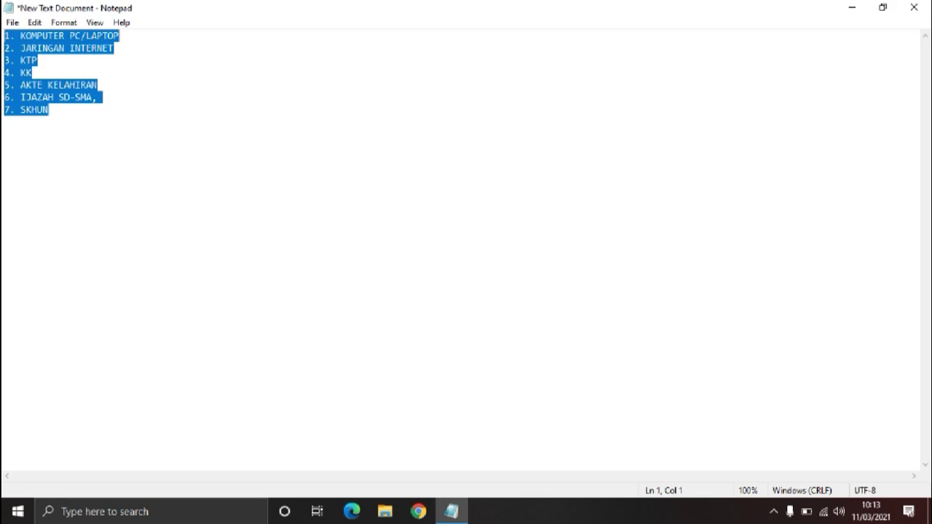
click(48, 110)
drag(120, 36, 4, 36)
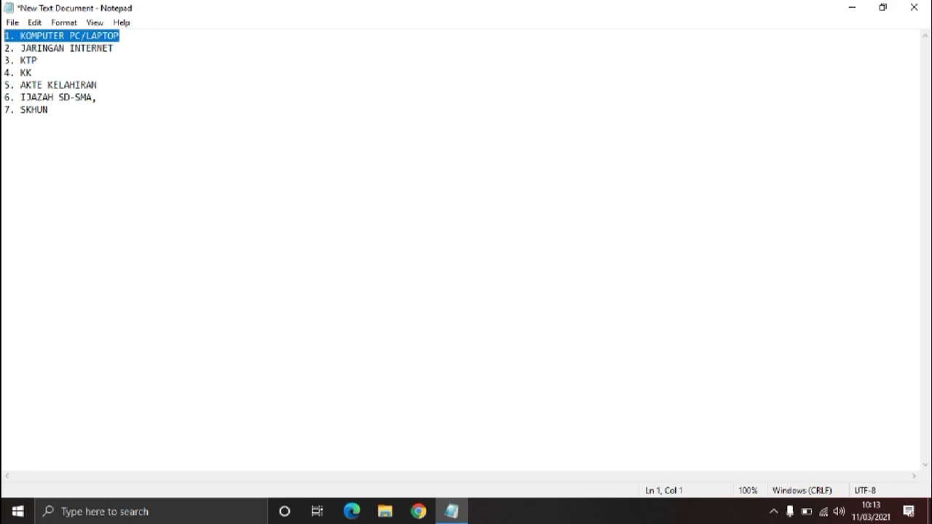
Step: Add "8. PAS FOTO UKRUAN 4X6 LATER BELAKANG MERAH MENGGUNKAN KEMEJA WARNA PUTIH" below item 7 and select the whole list
click(49, 110)
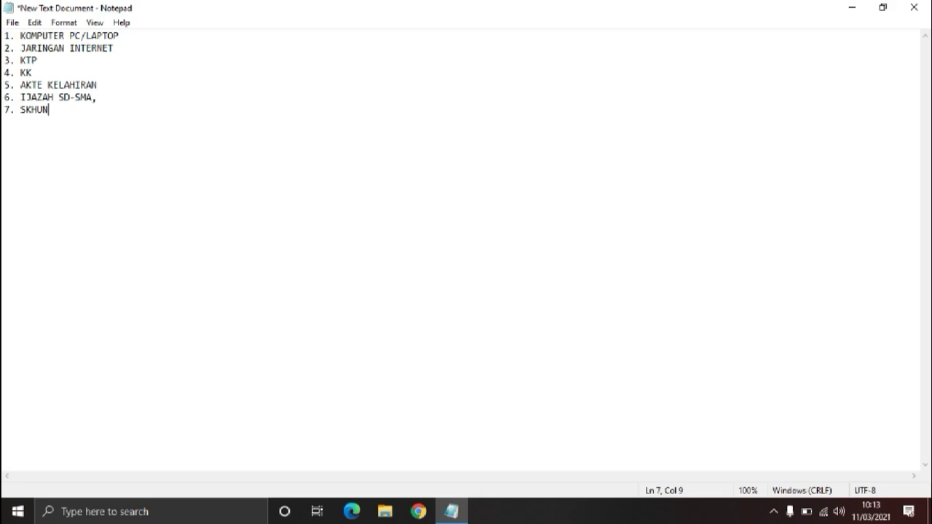
key(Return)
text(8. PAS FOTO U)
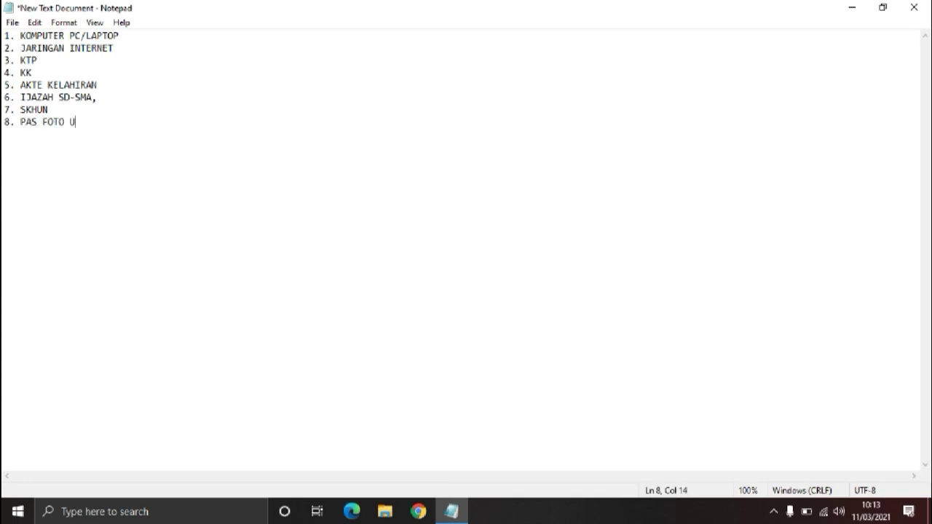
text(KRUAN 4X6 )
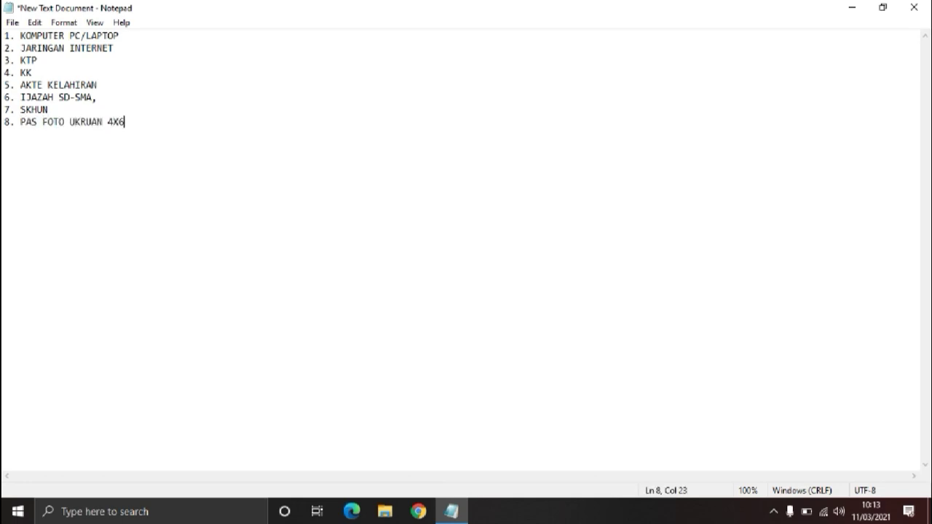
text(LATER BELAKANG MERAH )
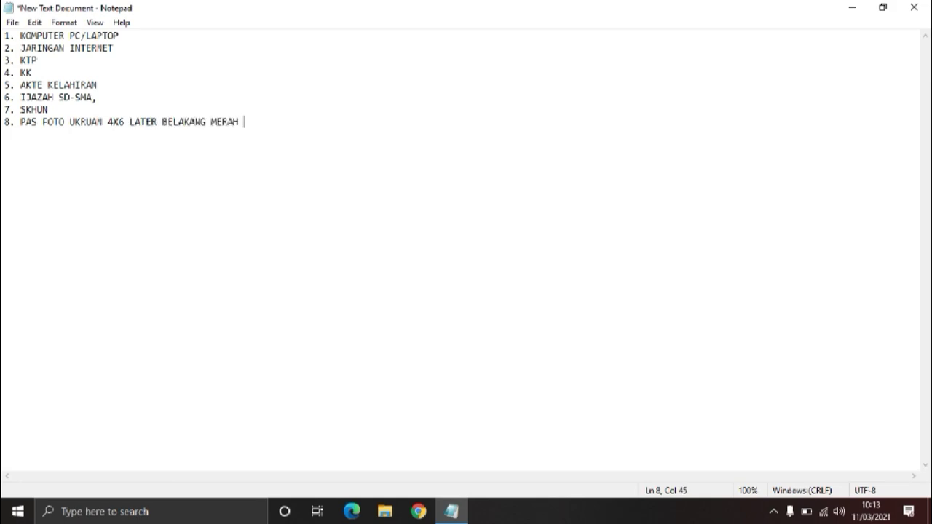
text(MENGGUNKAN)
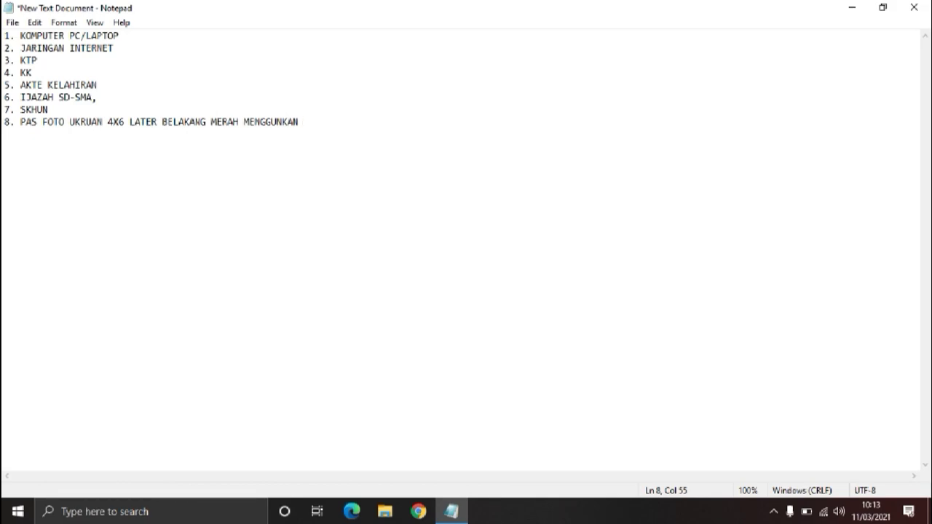
text( KEMEJA WARNA PUTIH)
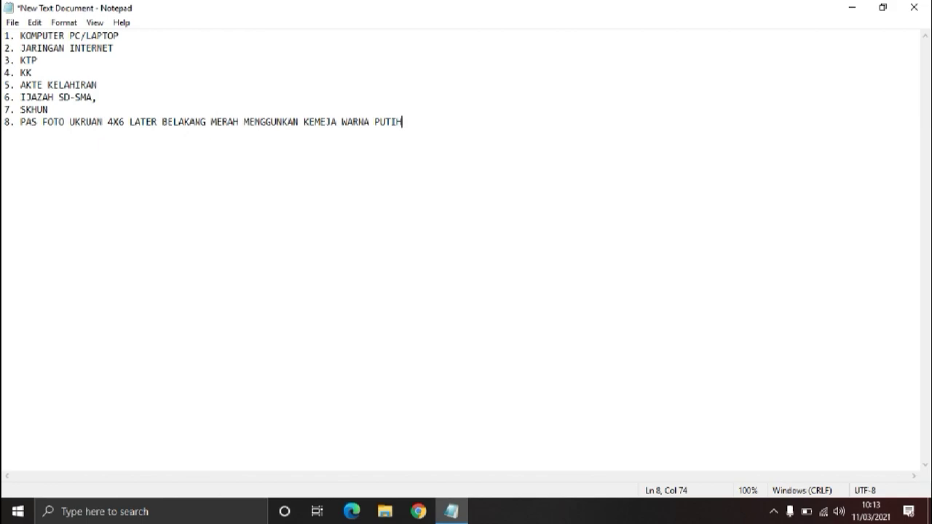
drag(402, 122, 4, 36)
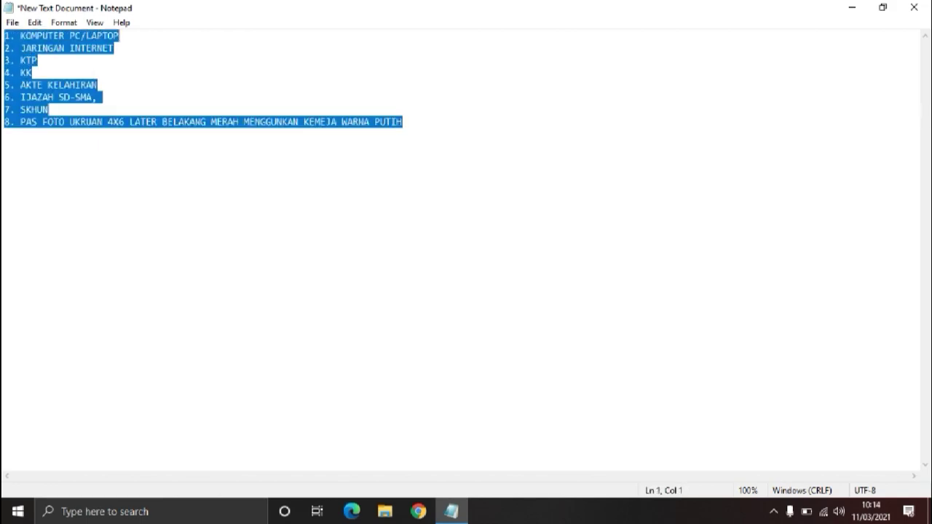
Step: Minimise the notes, switch to Microsoft Edge and load the site penerimaan.polri.go.id
click(852, 7)
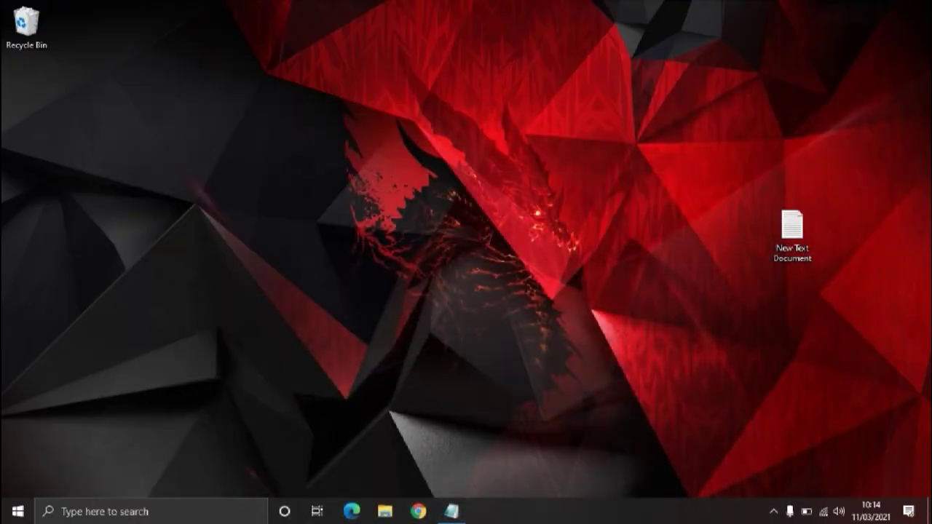
click(352, 511)
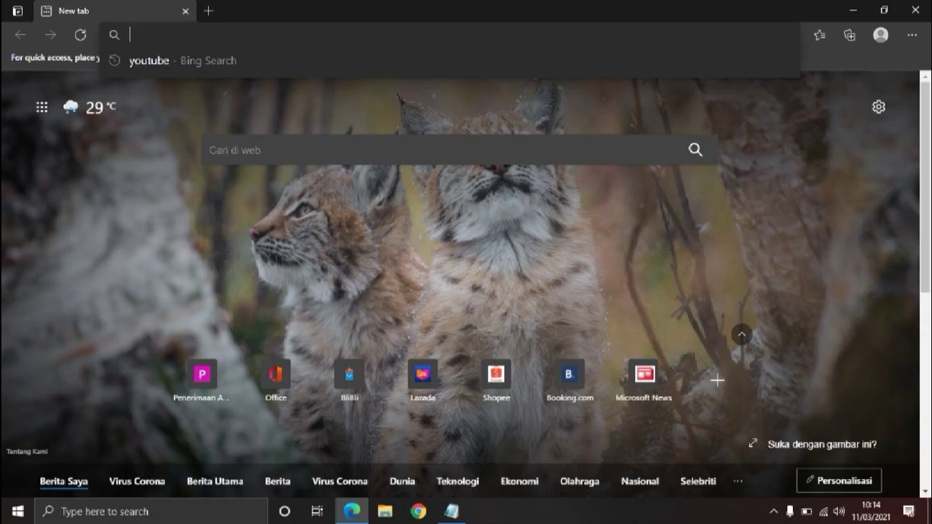
key(Caps_Lock)
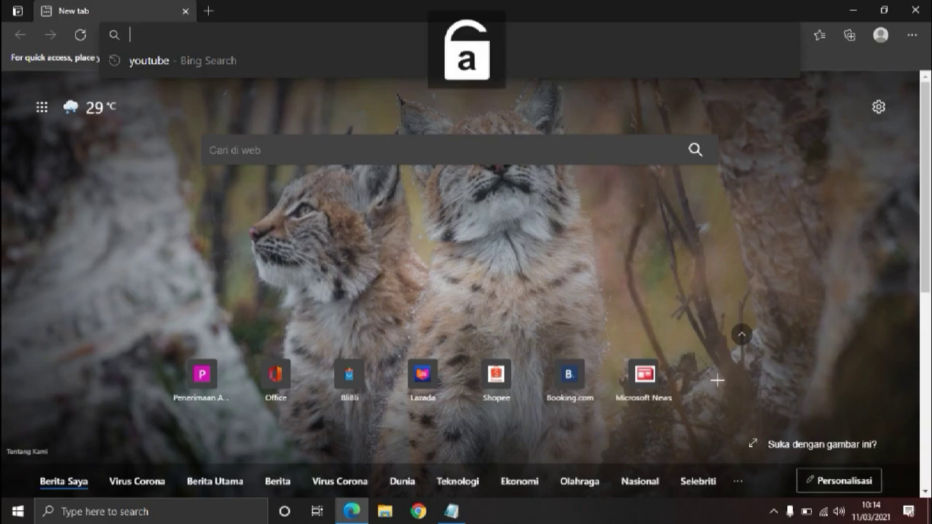
text(pe)
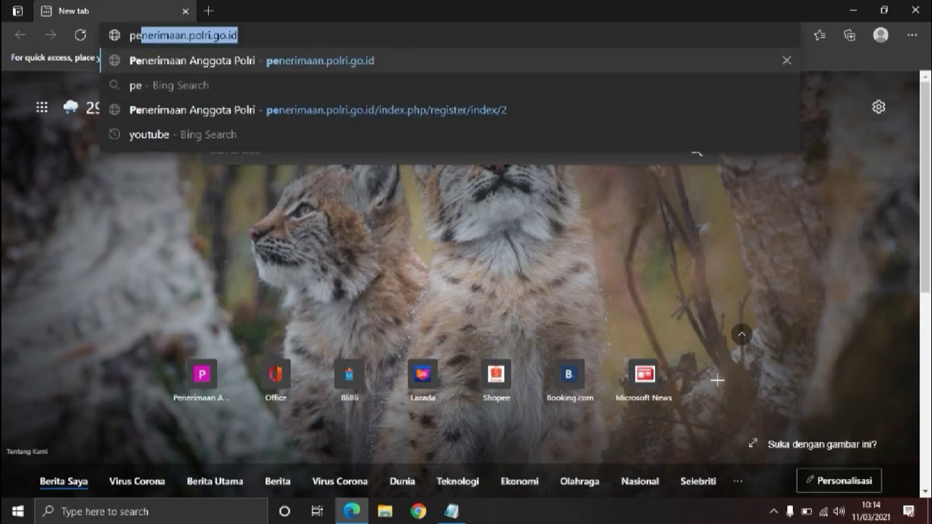
text(nerimaan.polr)
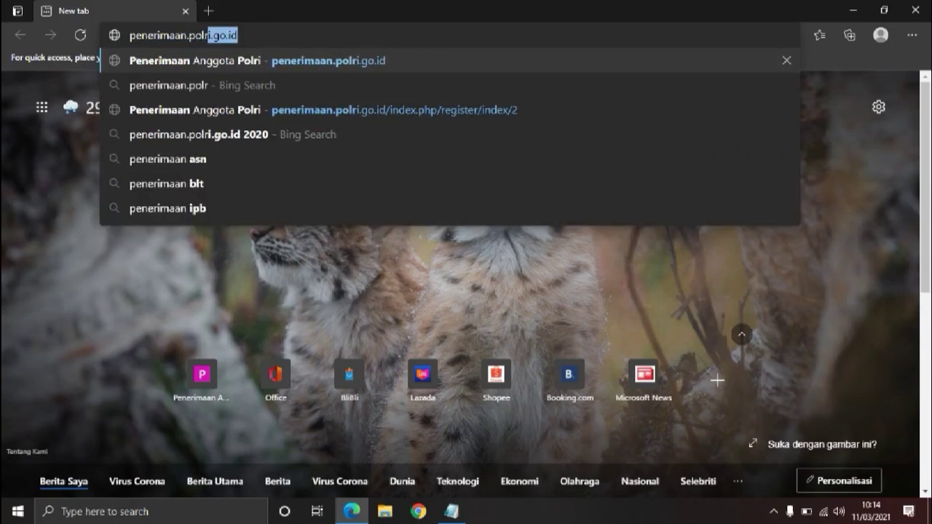
text(i.go.id)
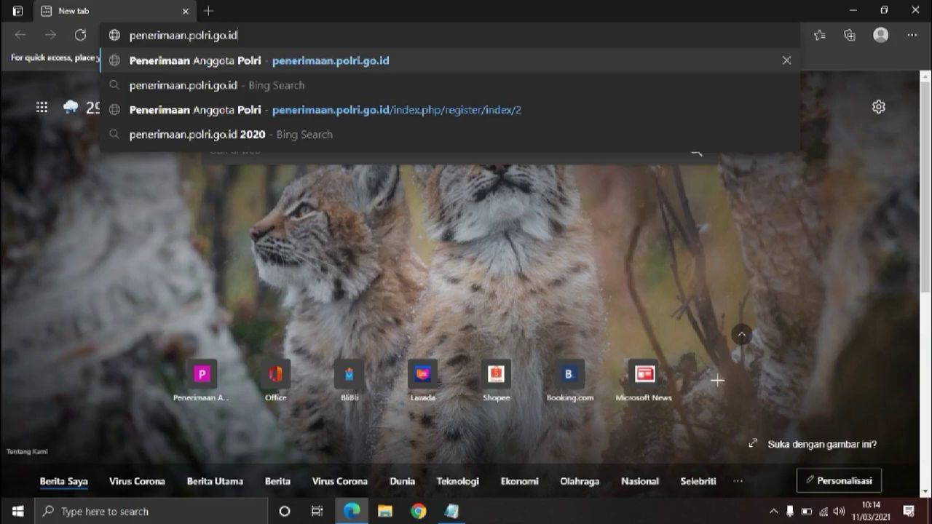
key(Return)
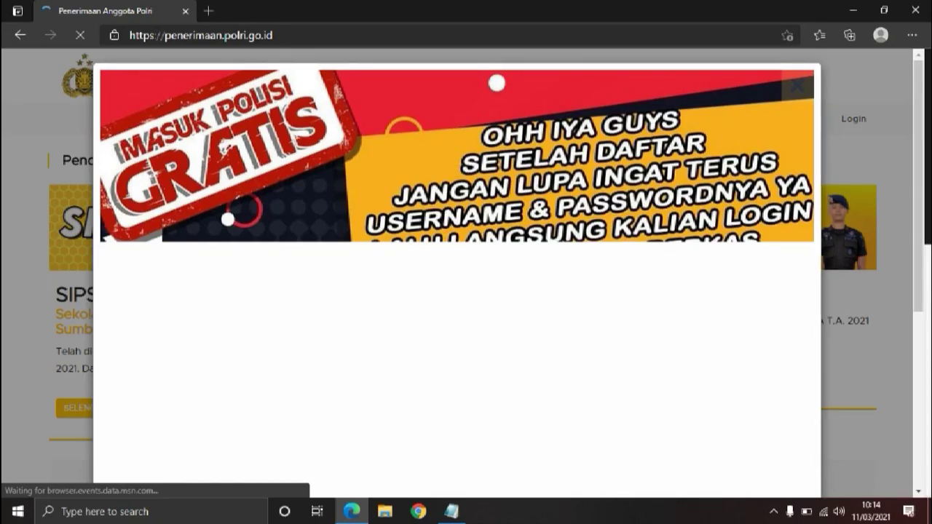
Step: View the announcement pop-up covering the recruitment homepage and close it
scroll(457, 284, down, 3)
scroll(457, 284, up, 3)
click(796, 86)
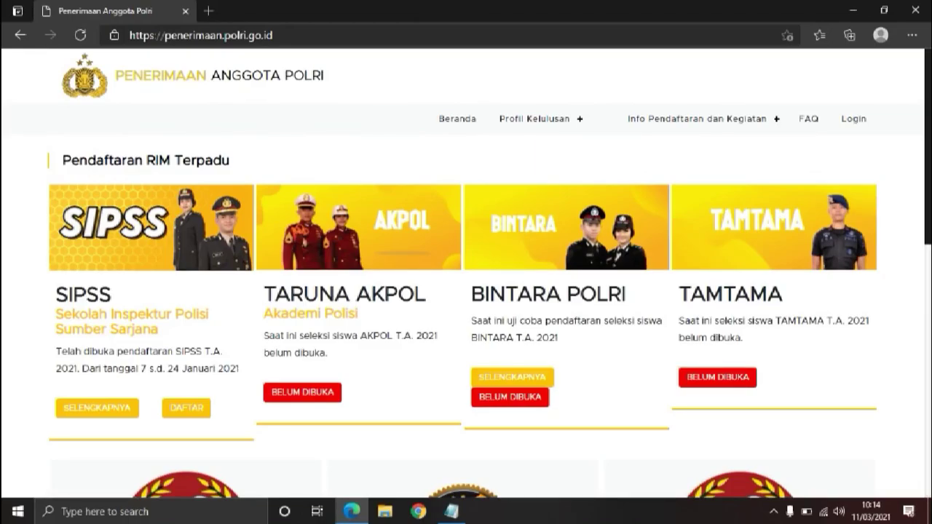
Step: Look over the recruitment programmes under Pendaftaran RIM Terpadu and open the registration form for SIPSS
scroll(465, 273, down, 2)
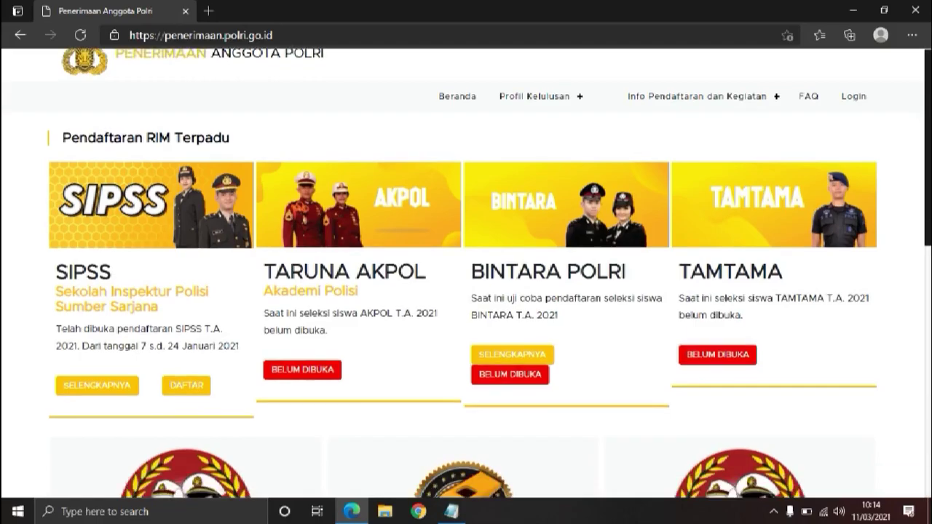
scroll(466, 273, up, 2)
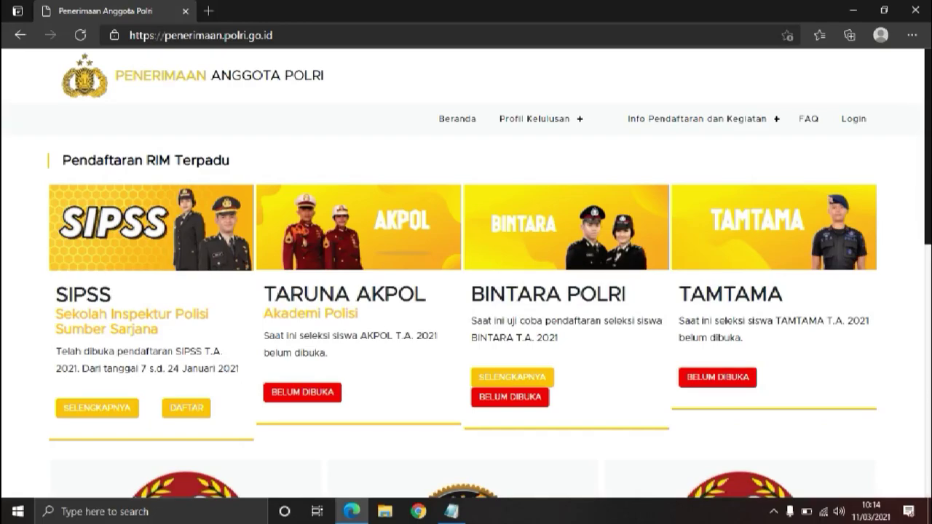
scroll(466, 291, down, 1)
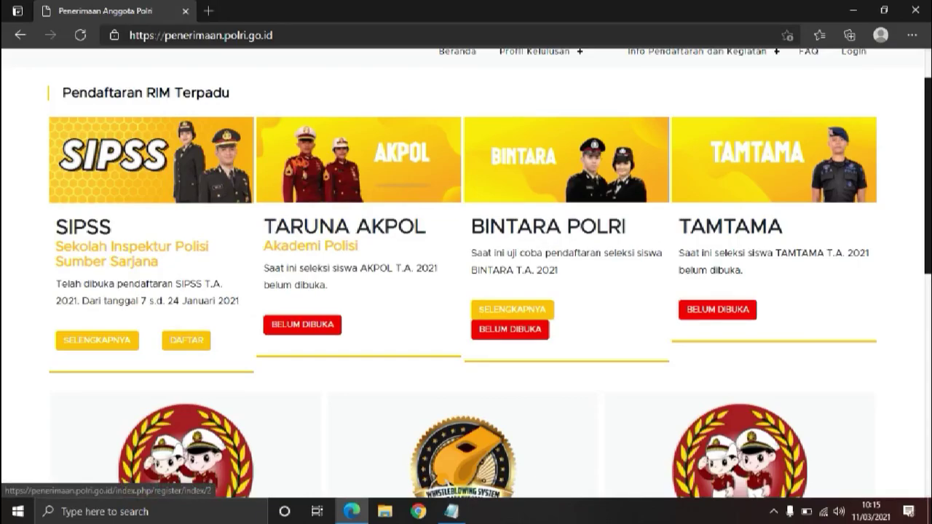
click(186, 340)
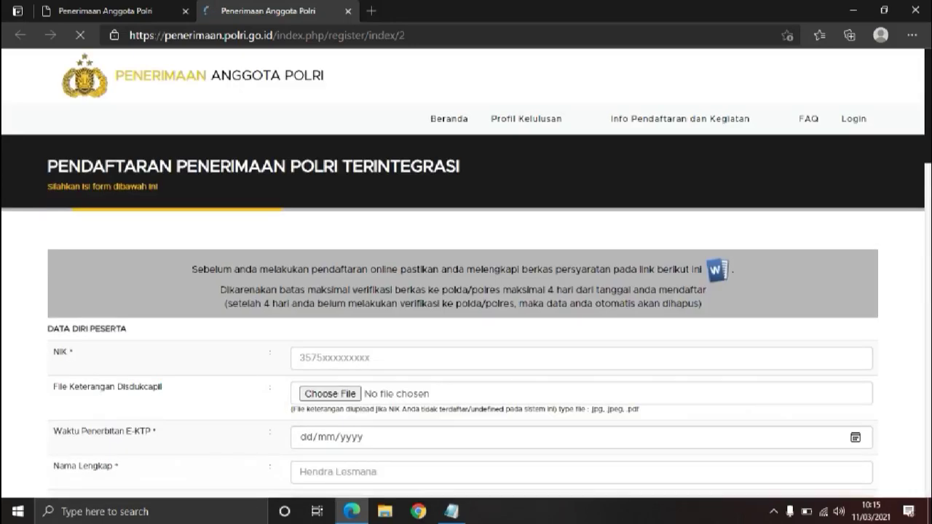
Step: Read the notice about required documents and the verification deadline above the DATA DIRI PESERTA fields
scroll(465, 291, down, 2)
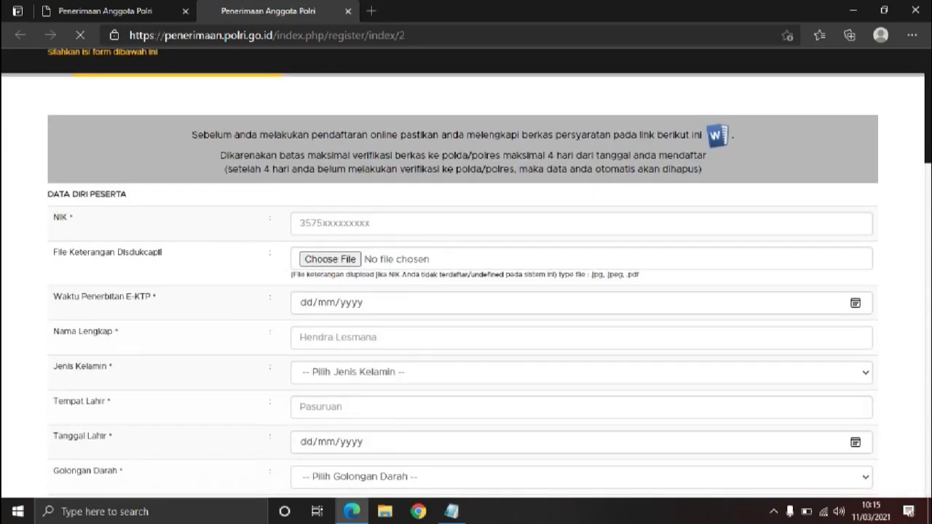
scroll(466, 291, up, 1)
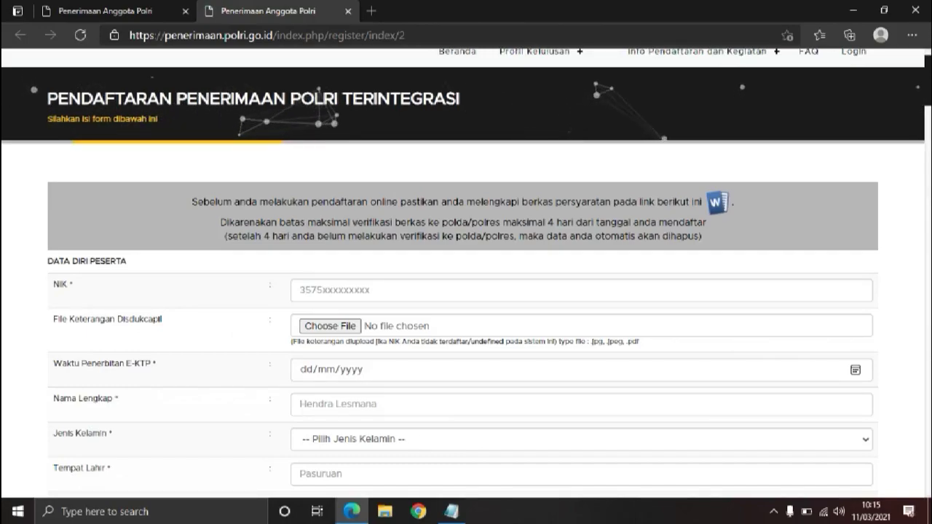
drag(191, 202, 731, 202)
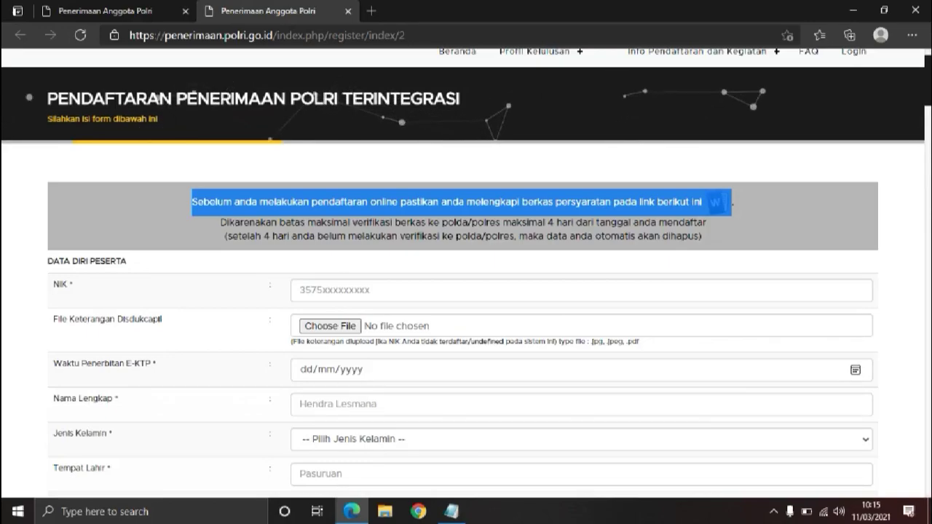
click(737, 204)
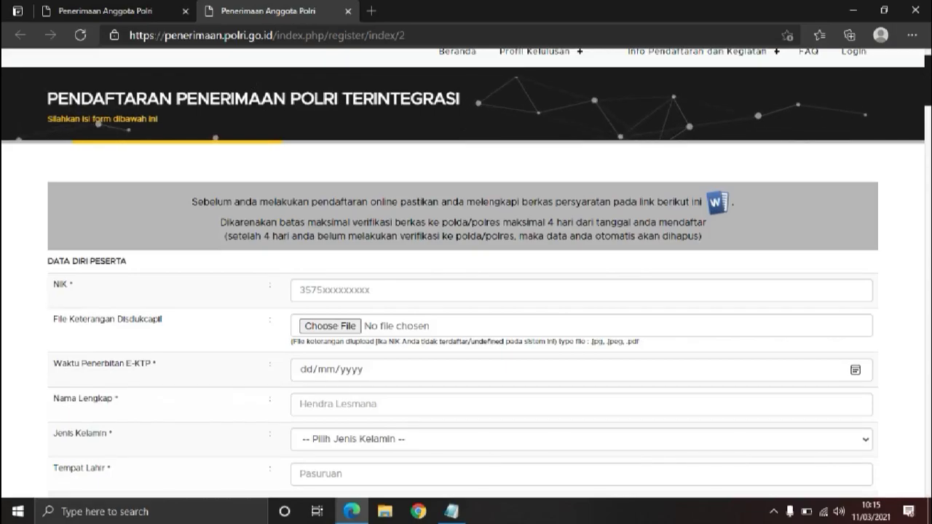
scroll(465, 273, down, 1)
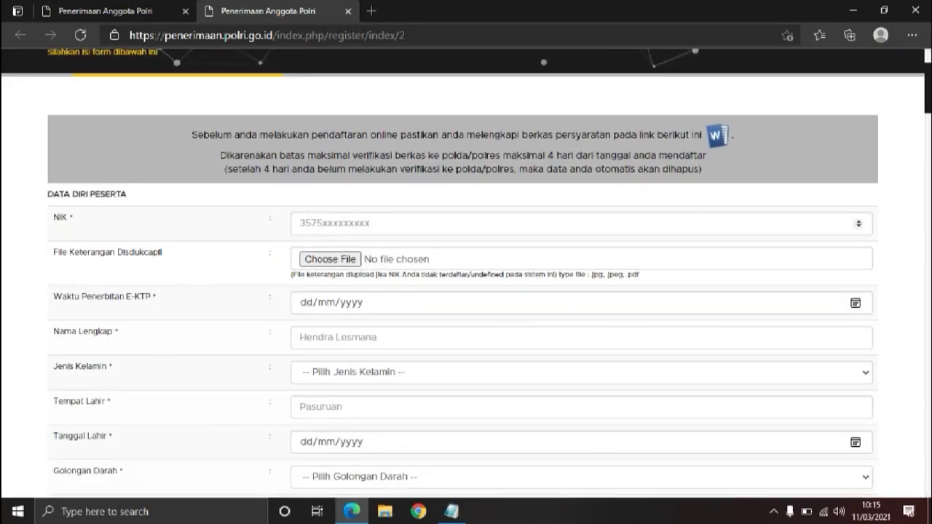
Step: Examine the NIK field and the File Keterangan Disdukcapil upload field with its note on when the file is required and accepted types
scroll(466, 272, down, 1)
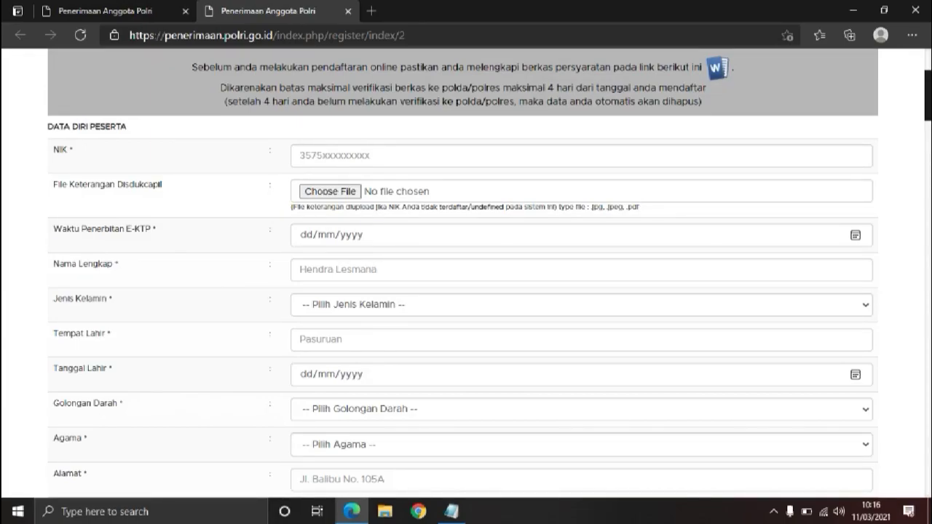
scroll(465, 272, up, 3)
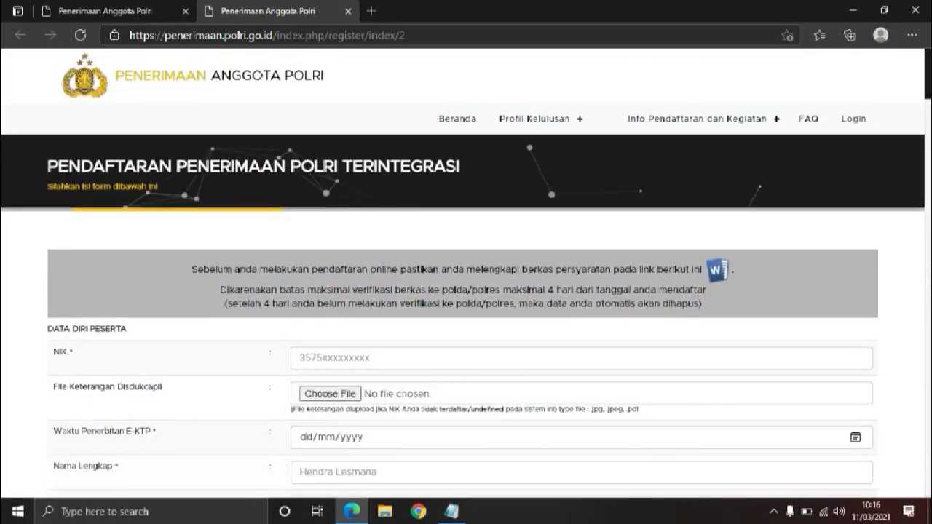
scroll(466, 272, down, 3)
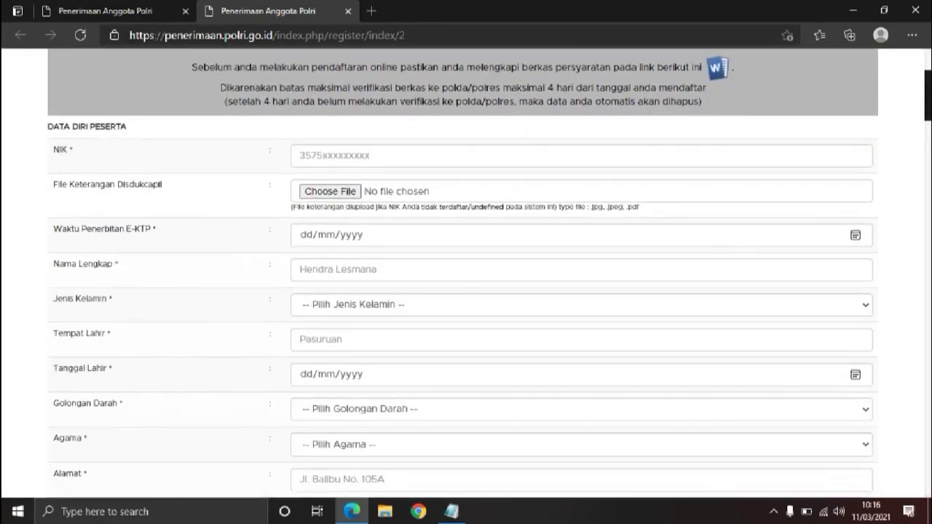
scroll(465, 272, down, 1)
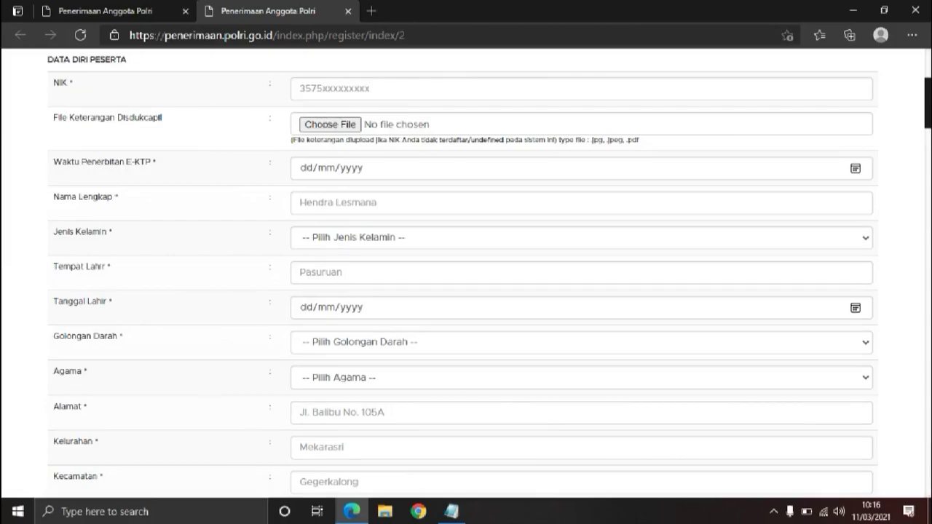
click(406, 89)
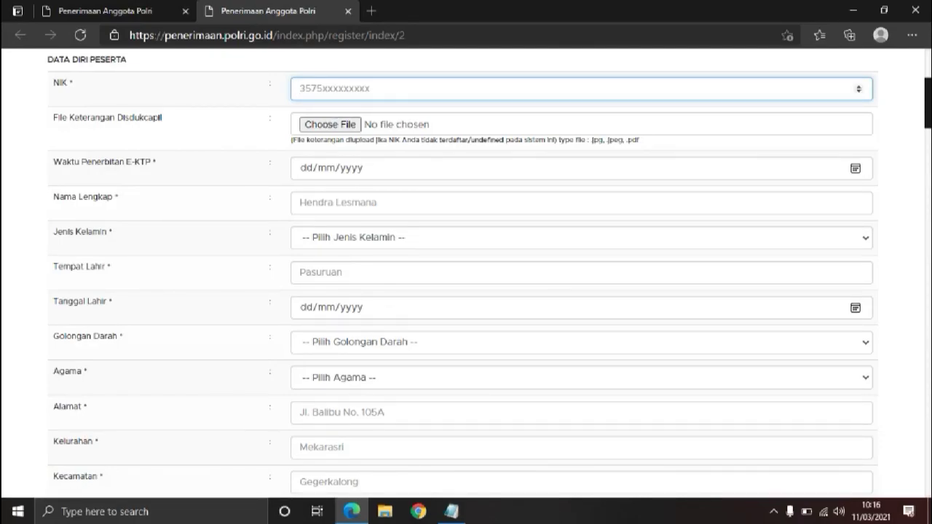
drag(53, 117, 161, 117)
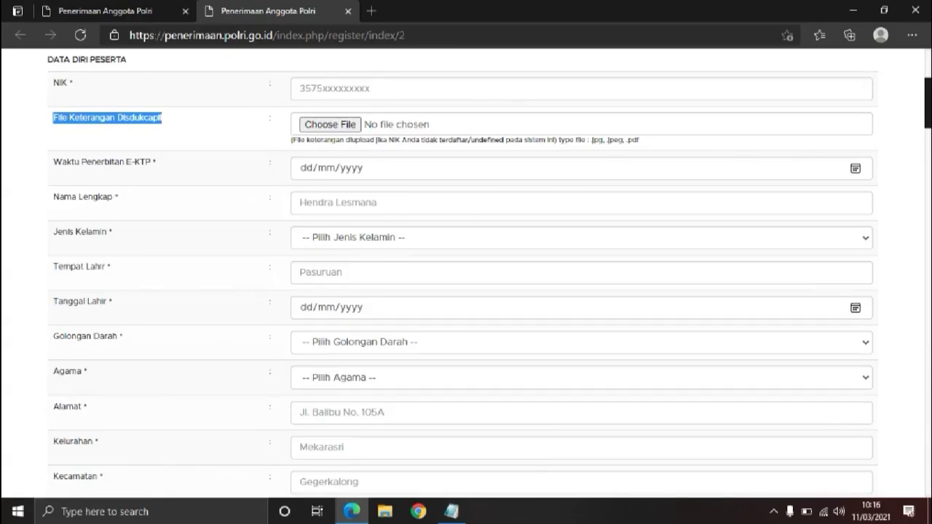
drag(290, 139, 639, 139)
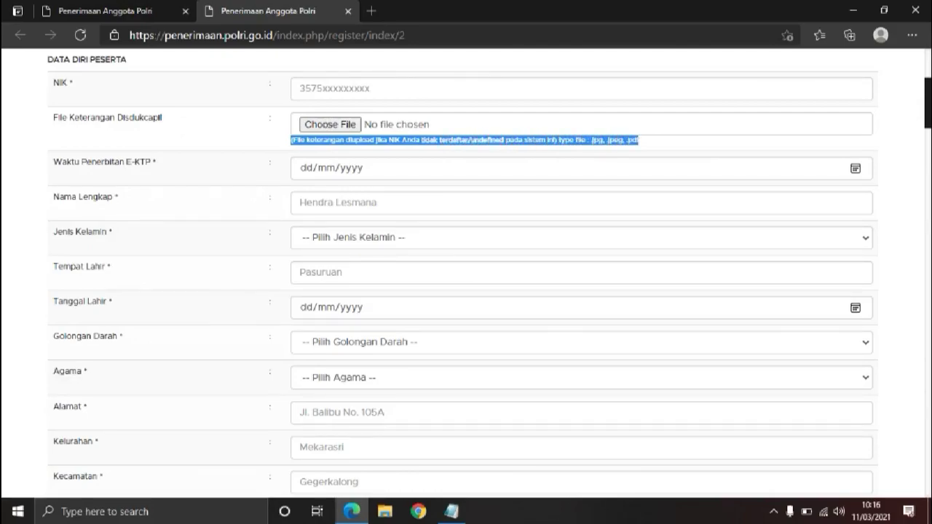
scroll(466, 273, up, 3)
scroll(466, 273, down, 3)
scroll(466, 273, down, 1)
scroll(465, 273, up, 1)
Step: Go through the day, month and year parts of Waktu Penerbitan E-KTP and the Nama Lengkap field
click(306, 169)
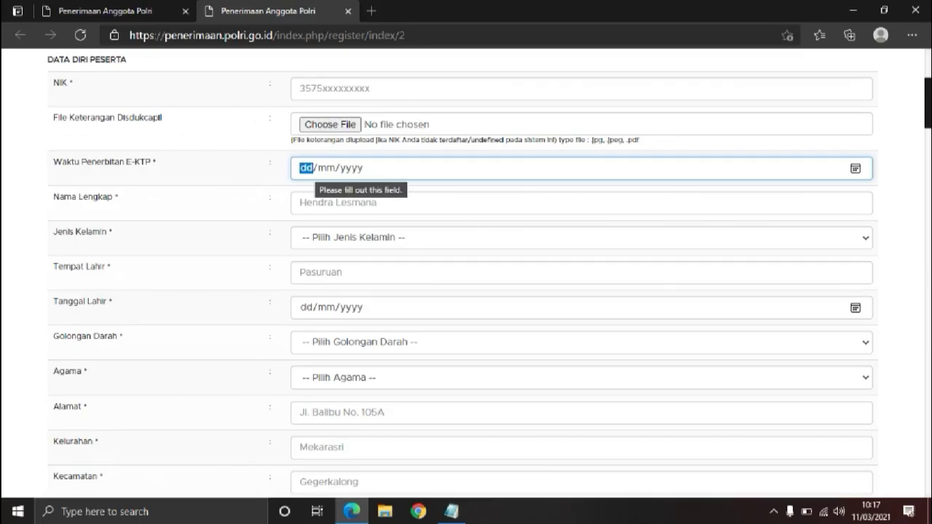
click(326, 168)
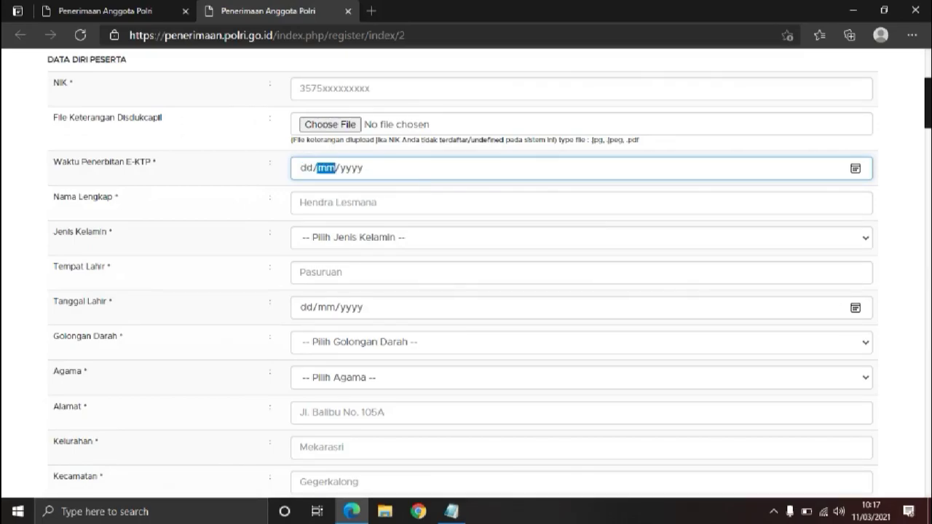
click(351, 168)
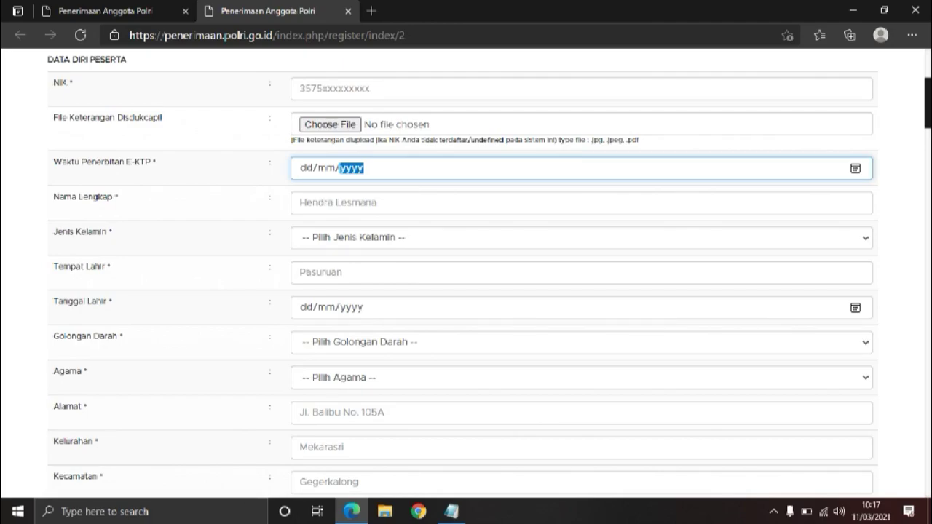
click(337, 203)
click(247, 225)
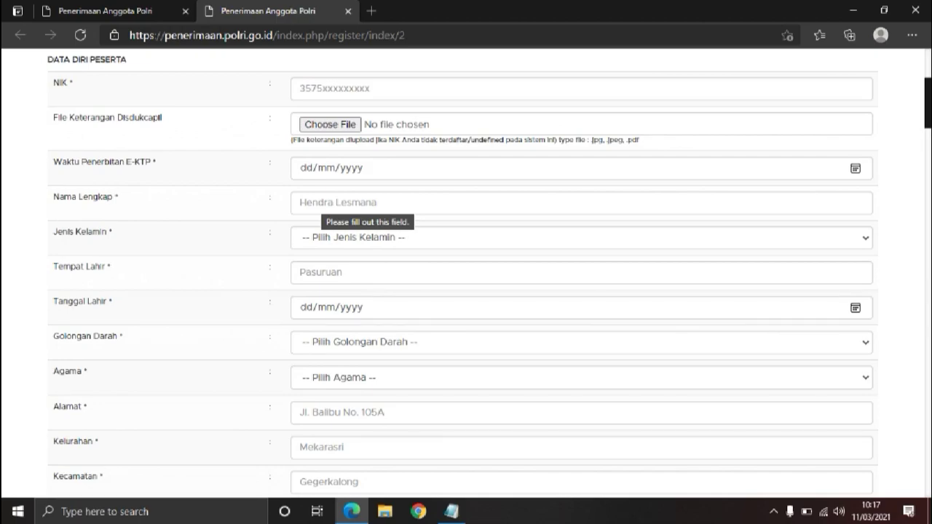
Step: Look through the Jenis Kelamin choices without selecting one
scroll(466, 276, down, 1)
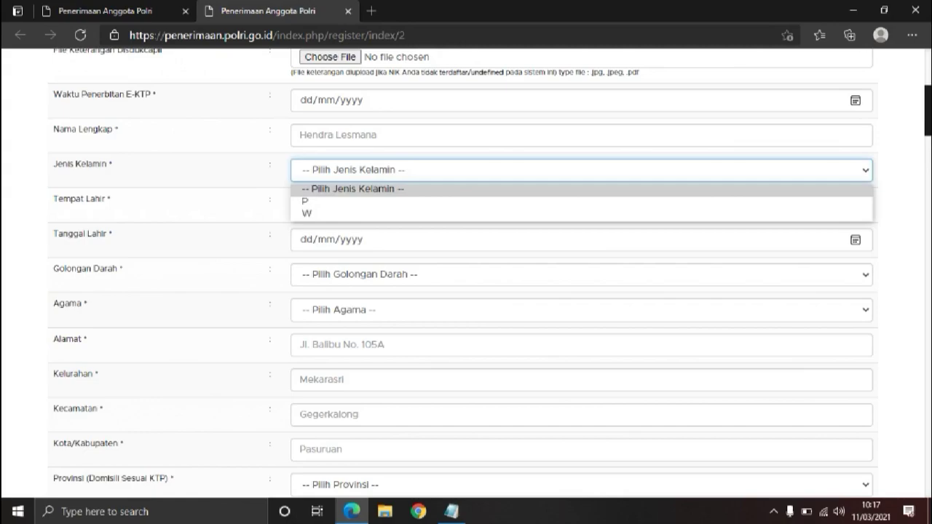
key(Down)
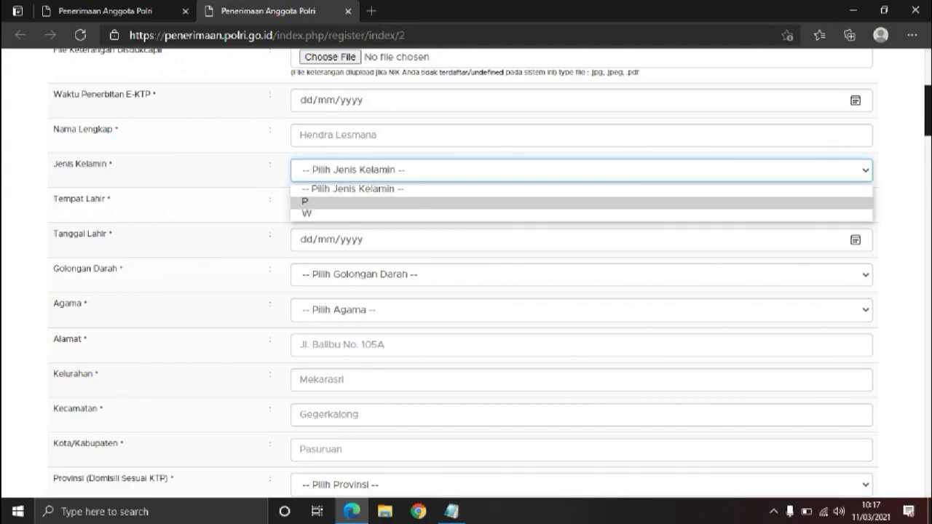
key(Down)
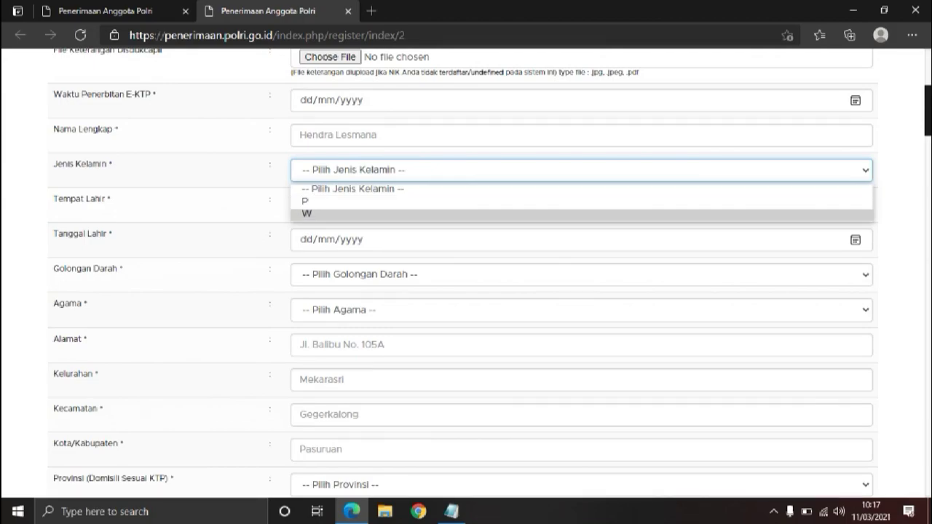
key(Escape)
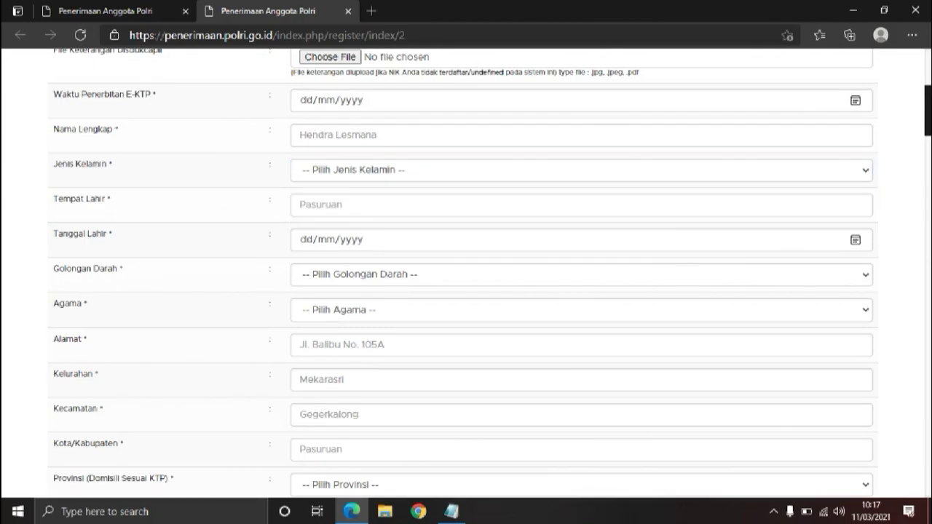
Step: Go through the Tempat Lahir field and the day, month and year parts of Tanggal Lahir
click(343, 206)
click(241, 209)
drag(53, 235, 113, 234)
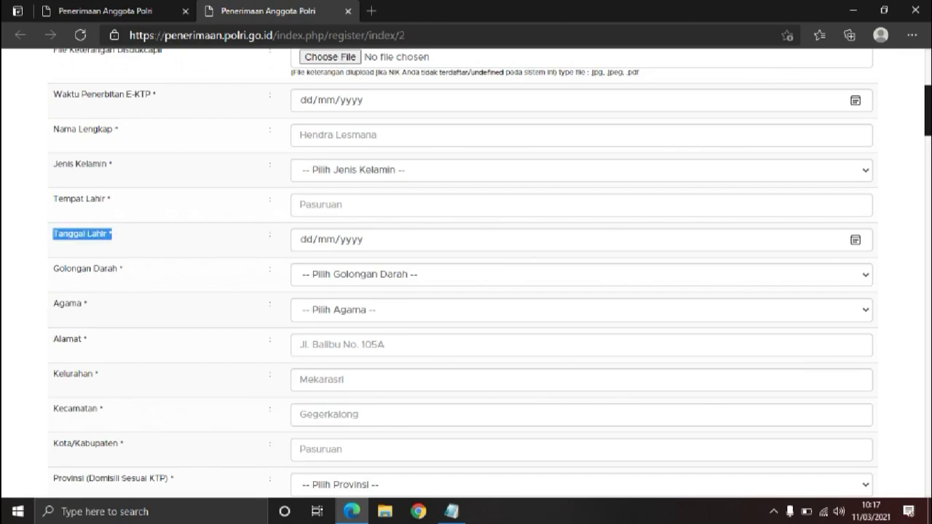
click(306, 240)
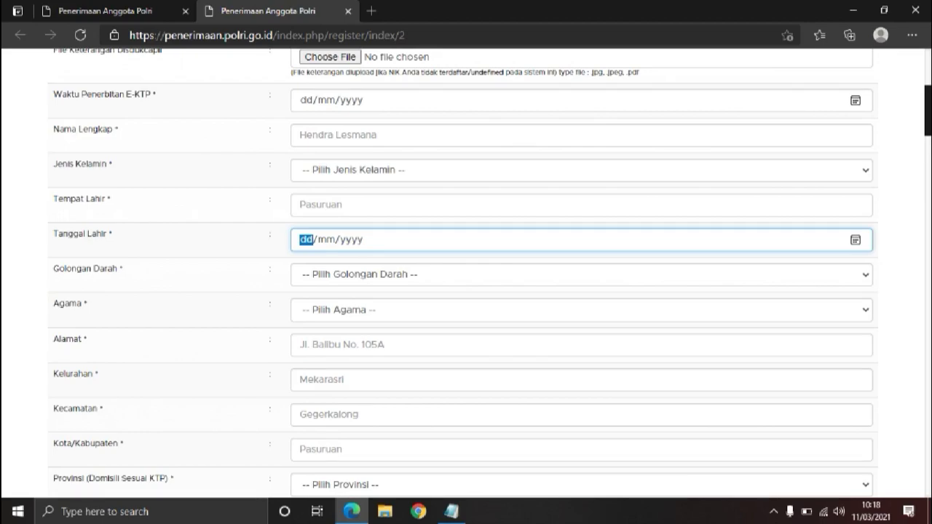
key(Tab)
key(Tab)
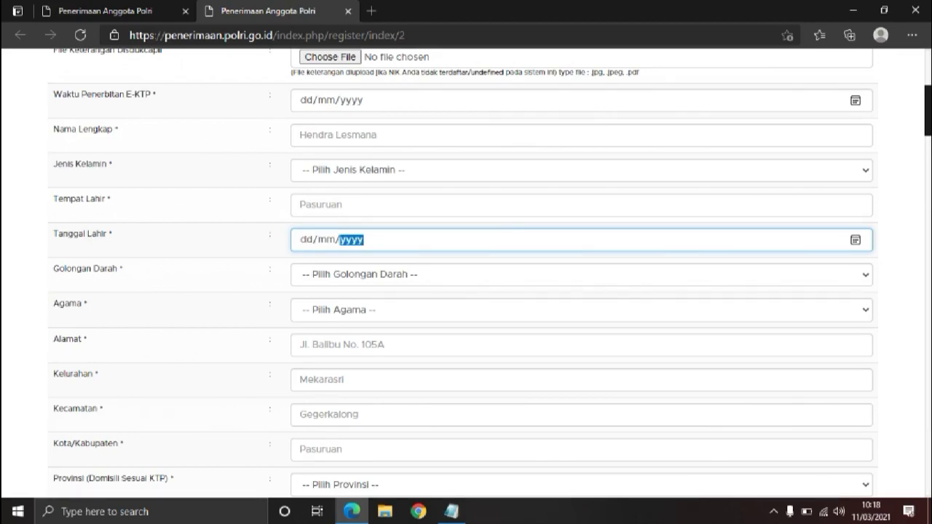
Step: View the Golongan Darah choices without selecting one, and point out the Agama field
scroll(465, 277, down, 1)
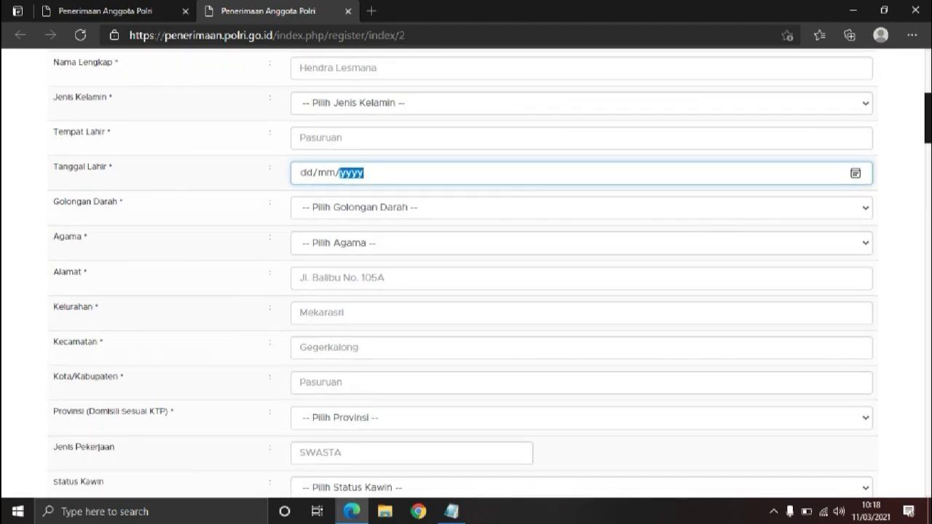
click(581, 207)
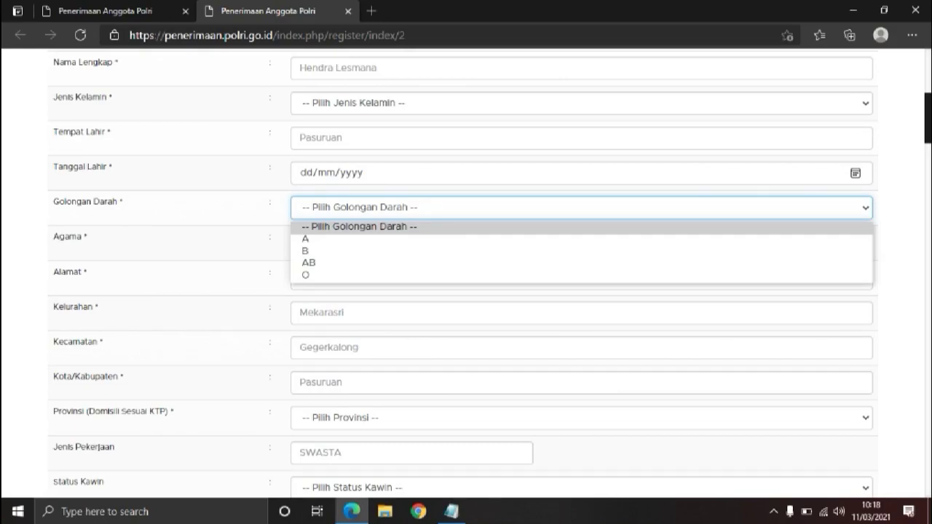
click(218, 211)
drag(52, 237, 88, 237)
scroll(88, 237, down, 1)
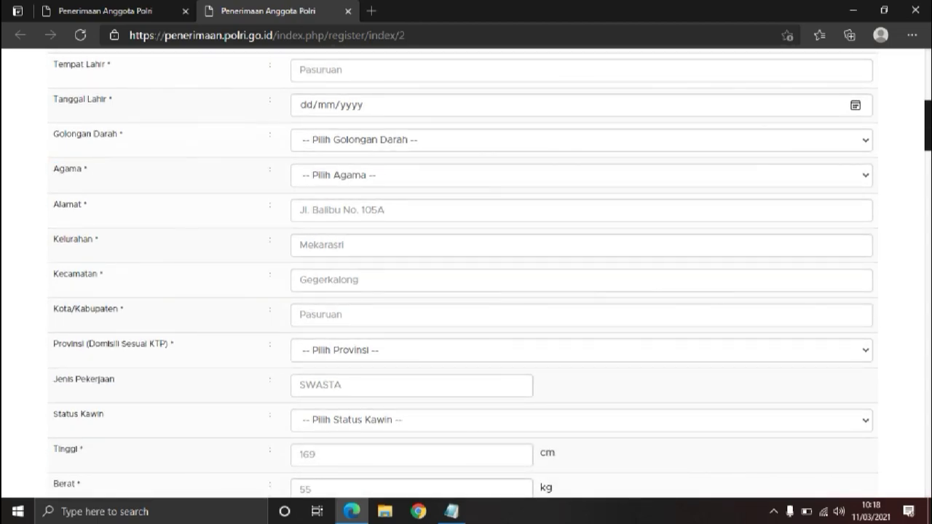
Step: Go through the address fields Alamat, Kelurahan, Kecamatan and Kota/Kabupaten without filling them in
drag(54, 205, 87, 204)
click(321, 245)
click(320, 280)
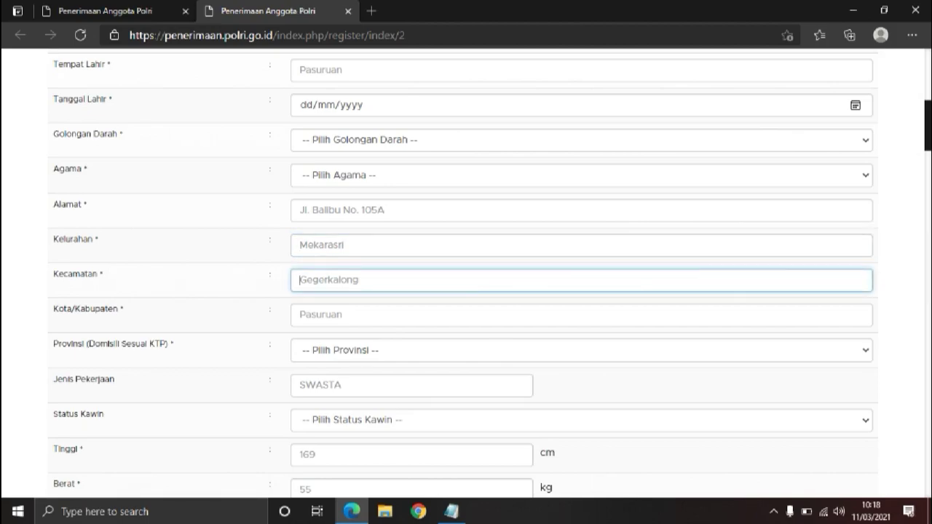
scroll(465, 273, down, 1)
click(320, 249)
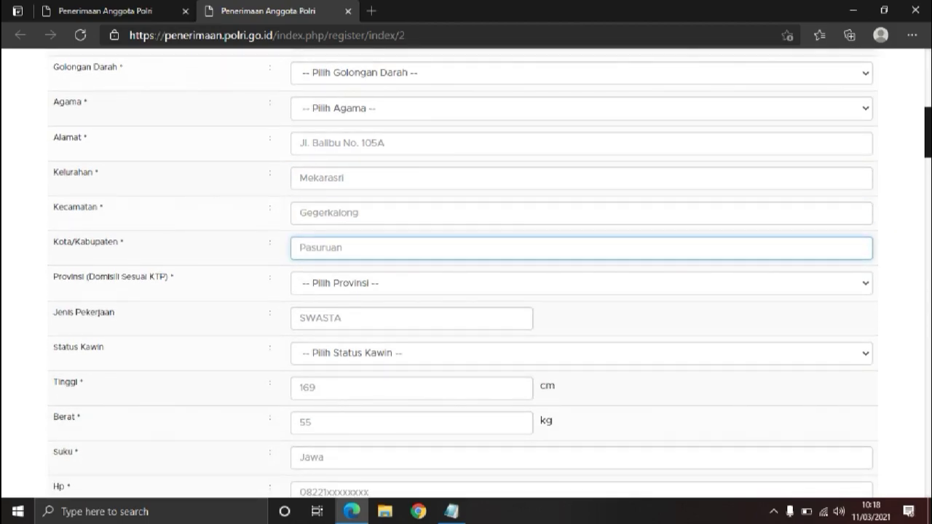
Step: Set Provinsi (Domisili Sesuai KTP) to BALI
scroll(466, 274, down, 1)
click(465, 215)
scroll(466, 313, down, 5)
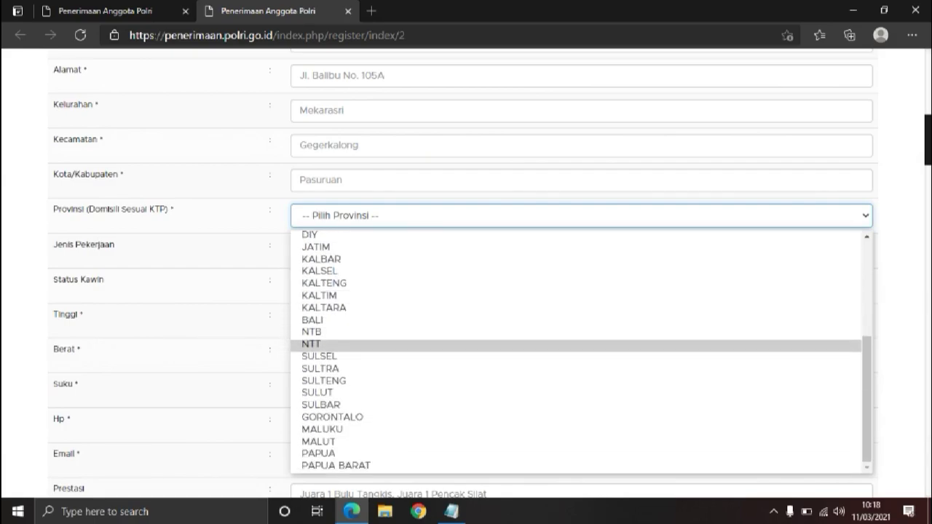
click(466, 320)
Step: Review the Jenis Pekerjaan field below the province without entering an occupation
scroll(466, 319, up, 1)
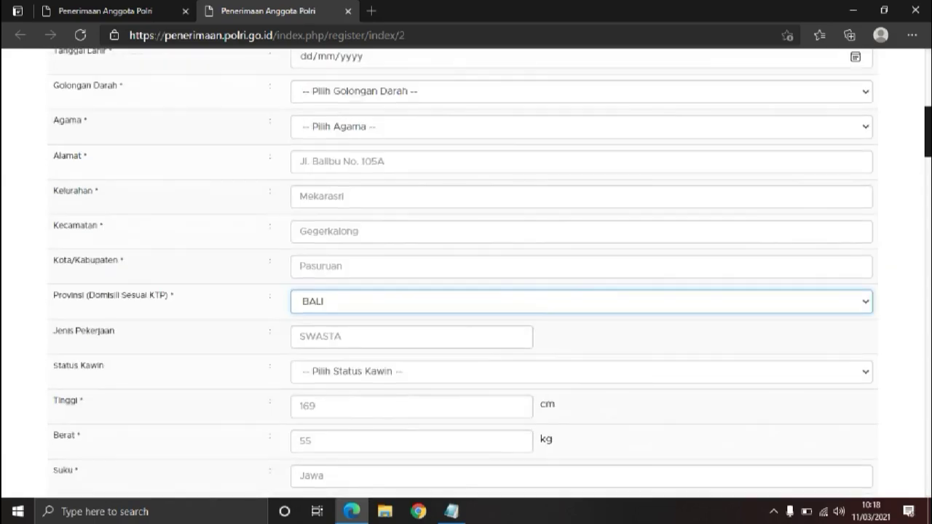
scroll(466, 291, up, 1)
scroll(466, 292, down, 1)
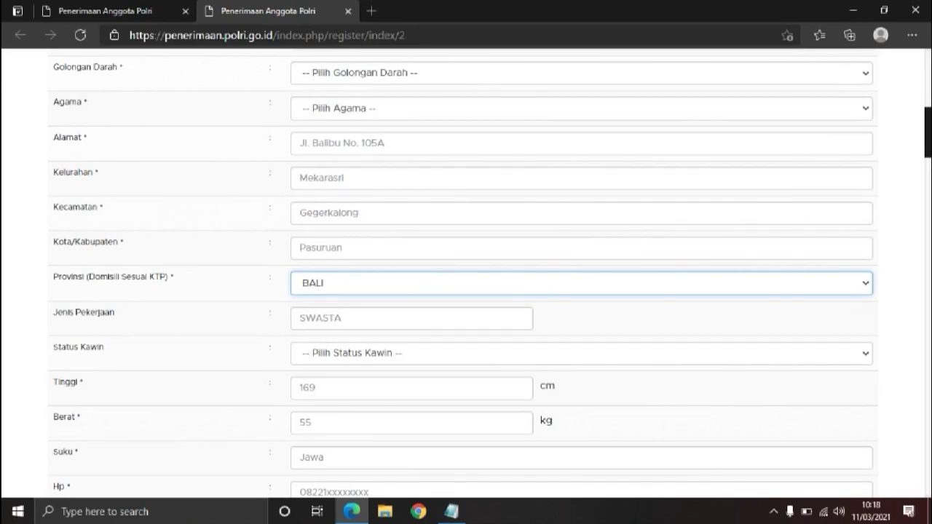
click(411, 318)
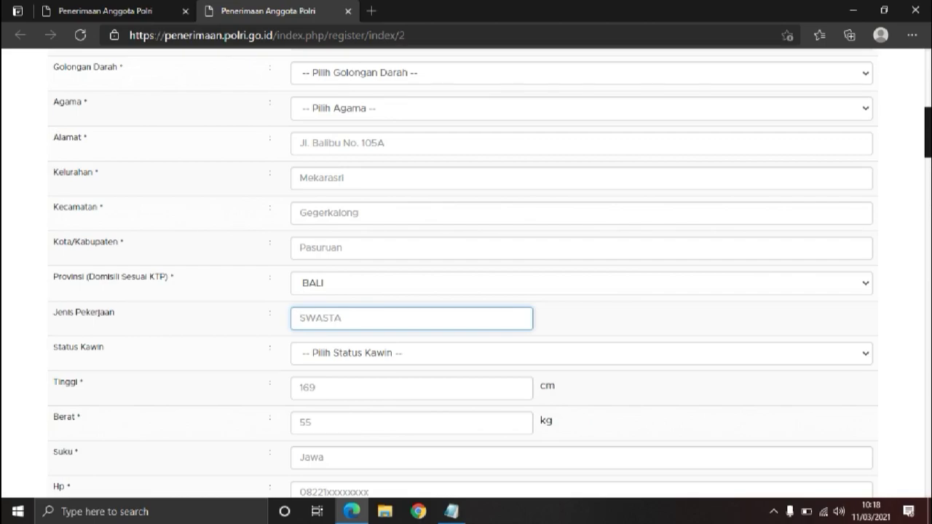
Step: Set Status Kawin to BELUM KAWIN
scroll(466, 272, down, 1)
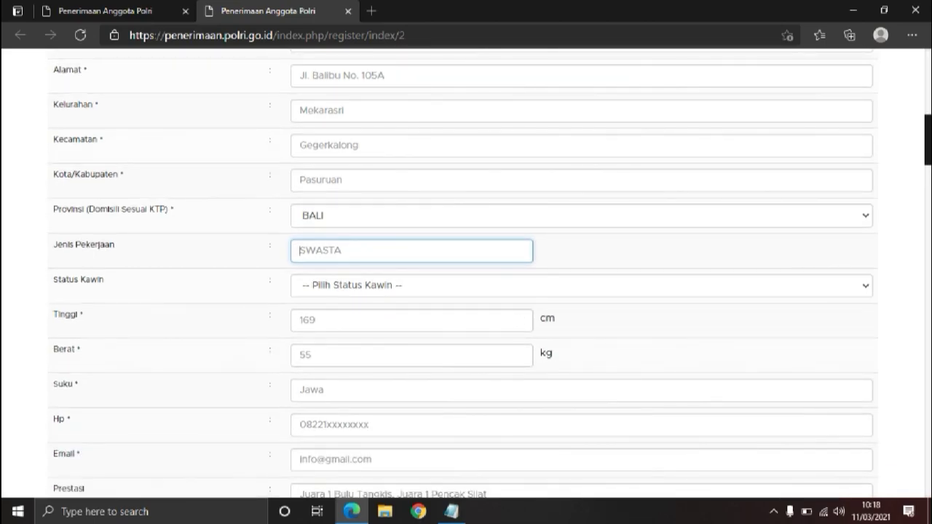
drag(53, 279, 104, 280)
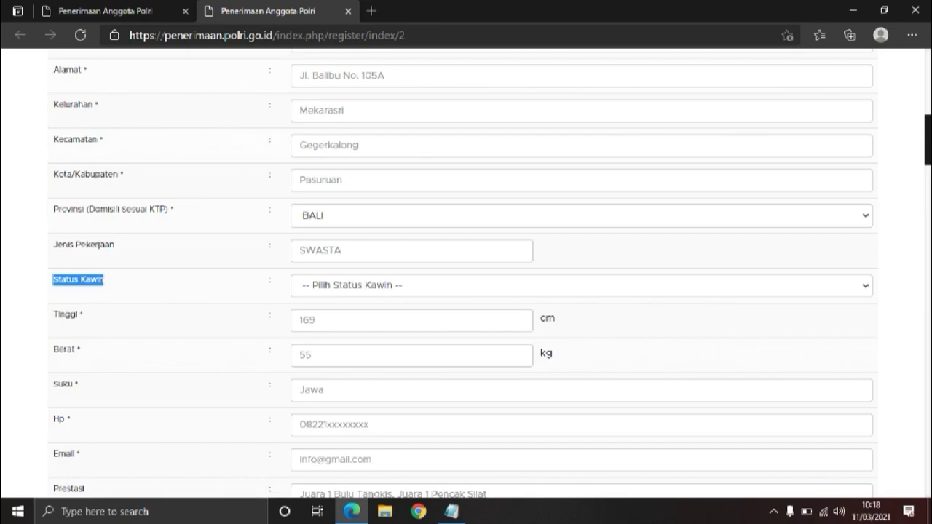
click(343, 286)
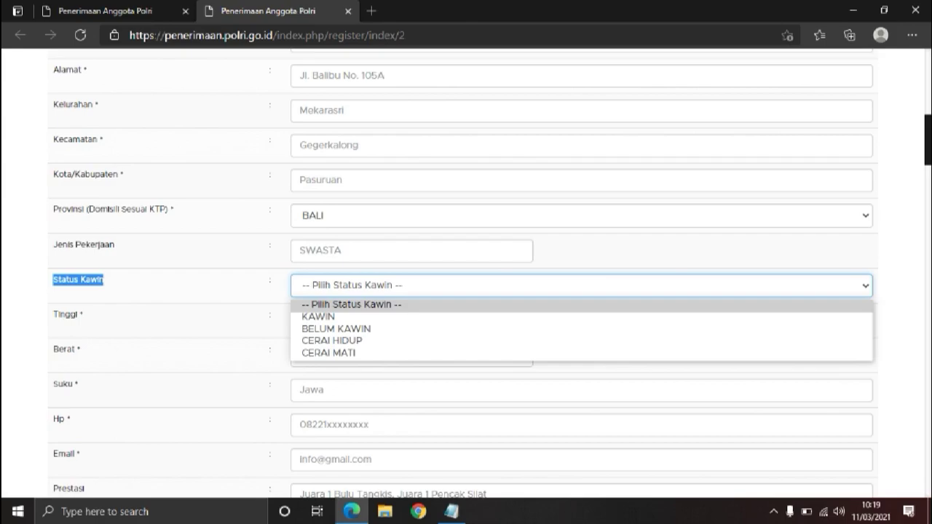
key(Down)
key(Down)
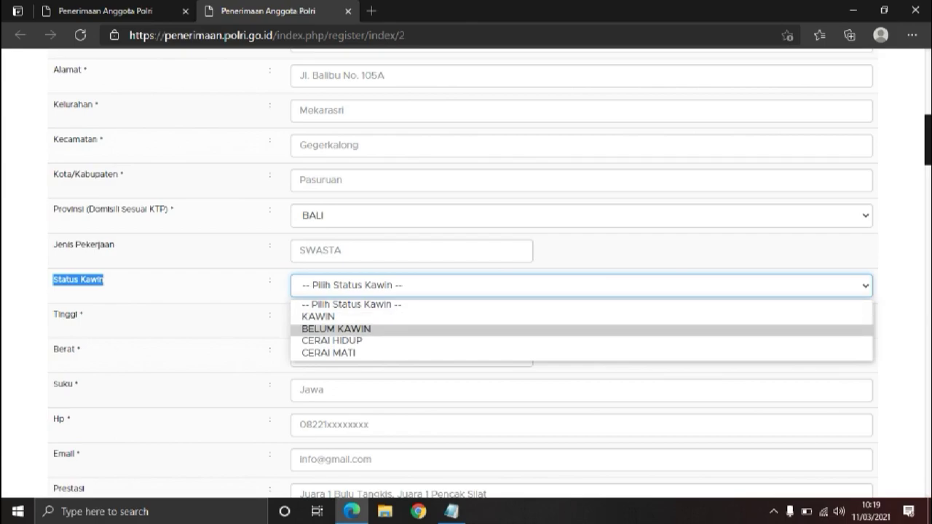
key(Return)
Step: Go through the Tinggi and Berat fields without entering a height or weight
scroll(349, 298, down, 1)
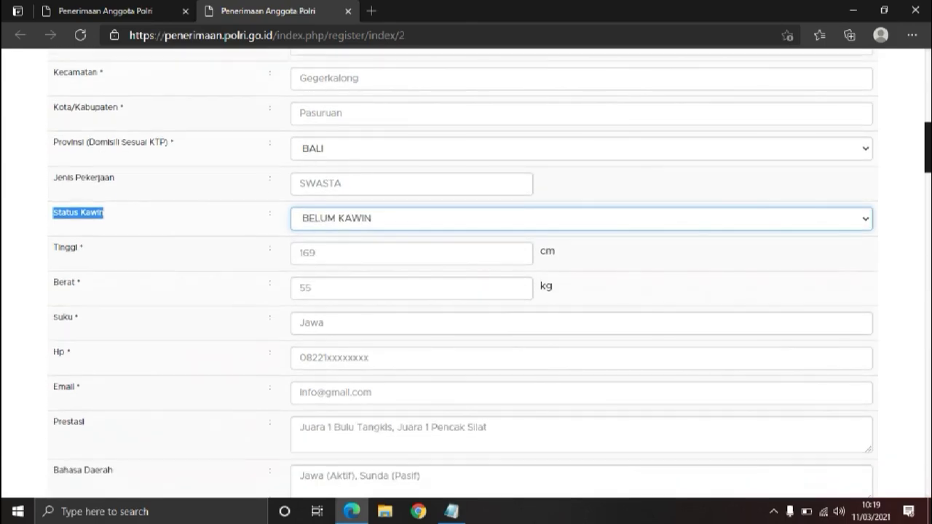
click(349, 253)
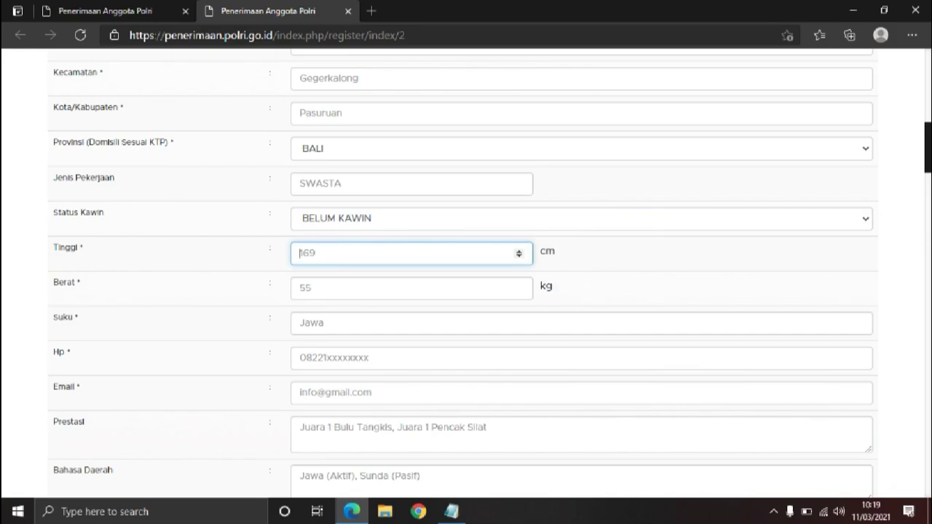
scroll(466, 276, down, 1)
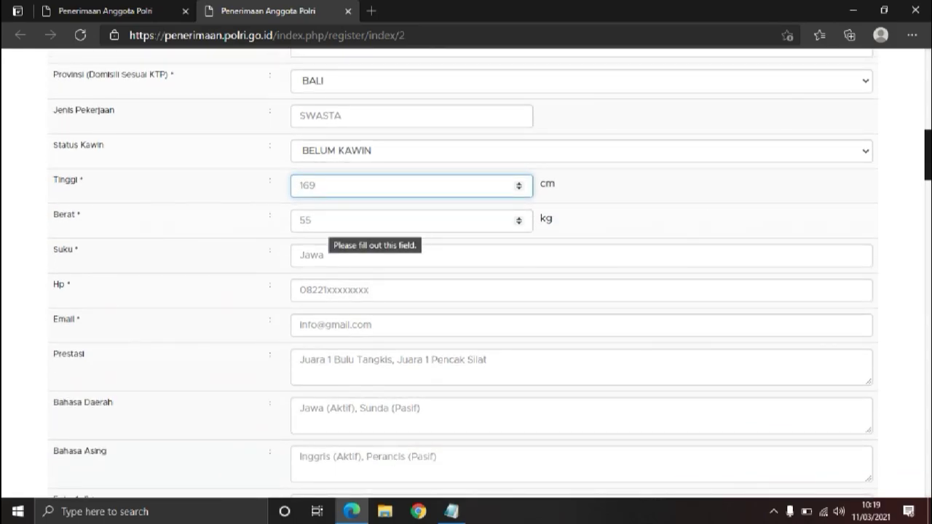
click(324, 223)
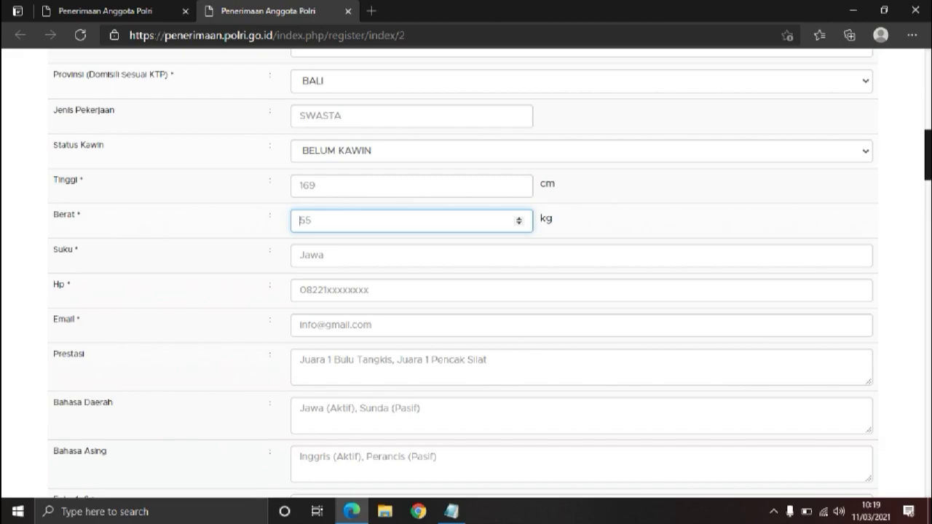
Step: Go through the Tinggi, Berat, Suku, Hp and Email fields in the participant data without entering values
click(393, 187)
click(393, 220)
scroll(393, 220, down, 1)
click(393, 187)
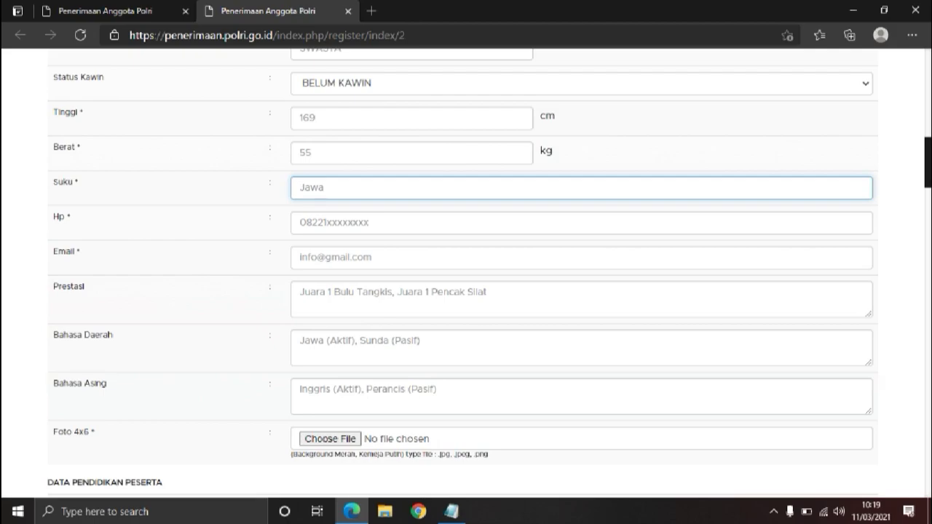
scroll(466, 292, down, 1)
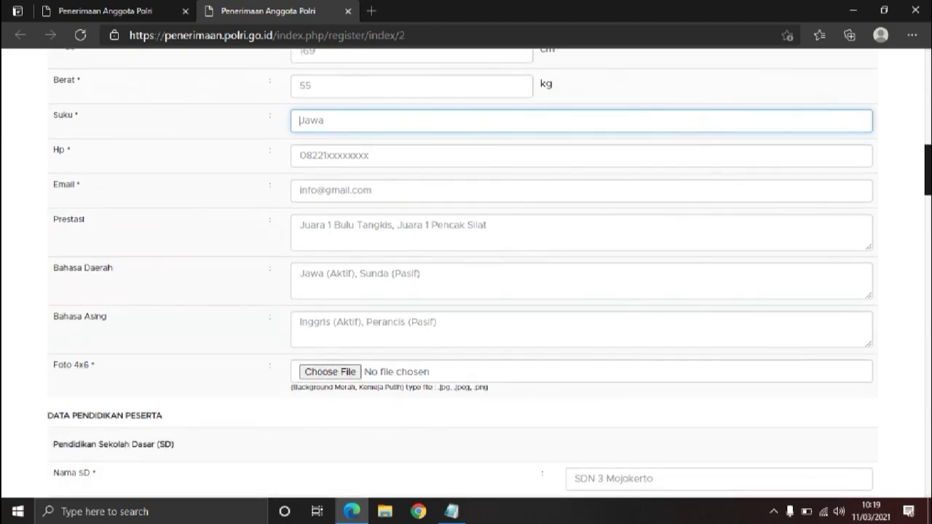
click(300, 155)
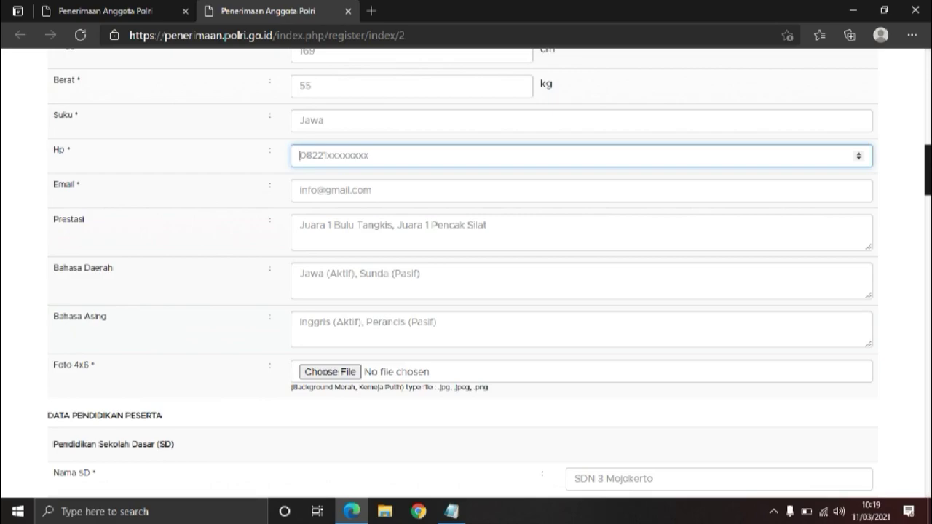
drag(53, 150, 71, 150)
click(299, 155)
click(299, 190)
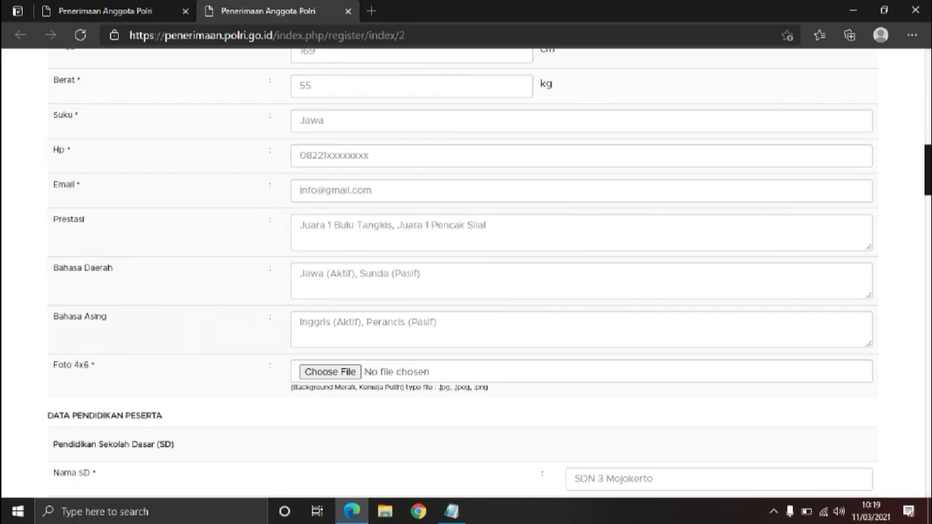
Step: Review the Bahasa Daerah, Bahasa Asing and Foto 4x6 fields without entering languages or choosing a photo
scroll(466, 277, down, 1)
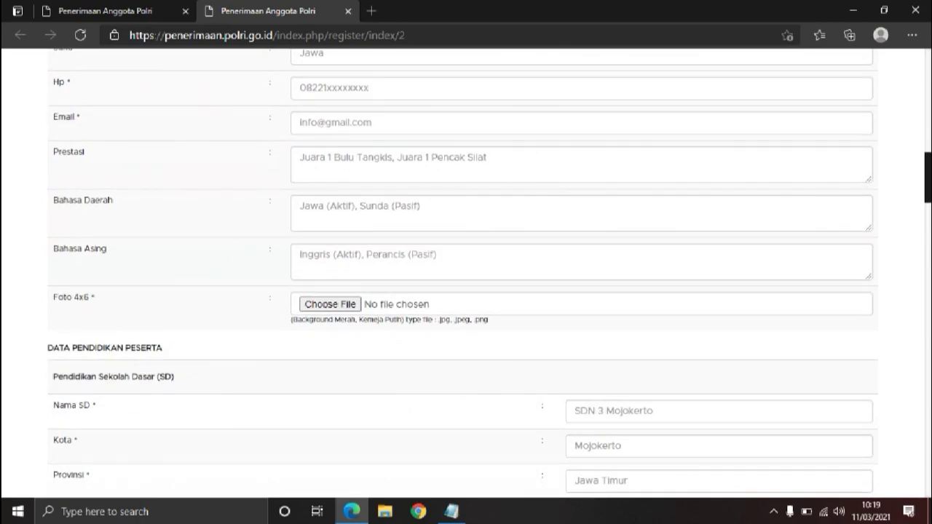
click(300, 207)
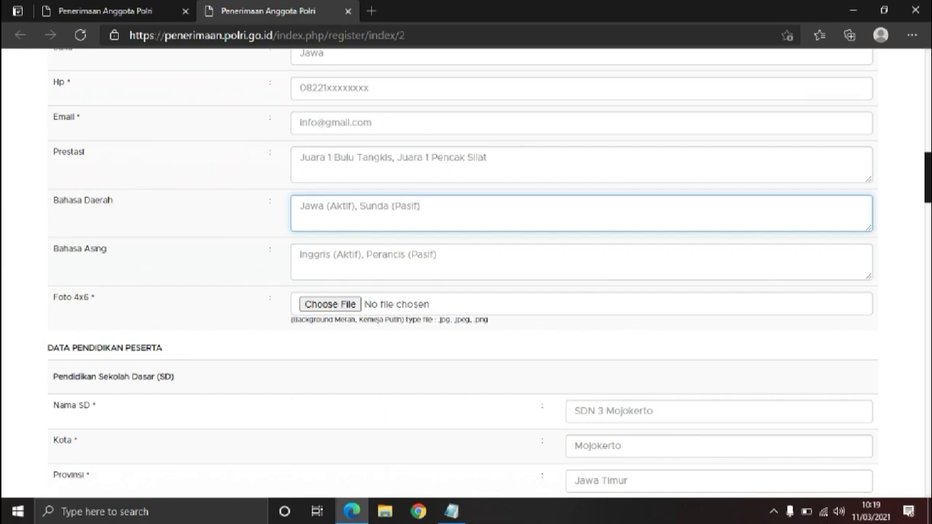
scroll(465, 277, down, 1)
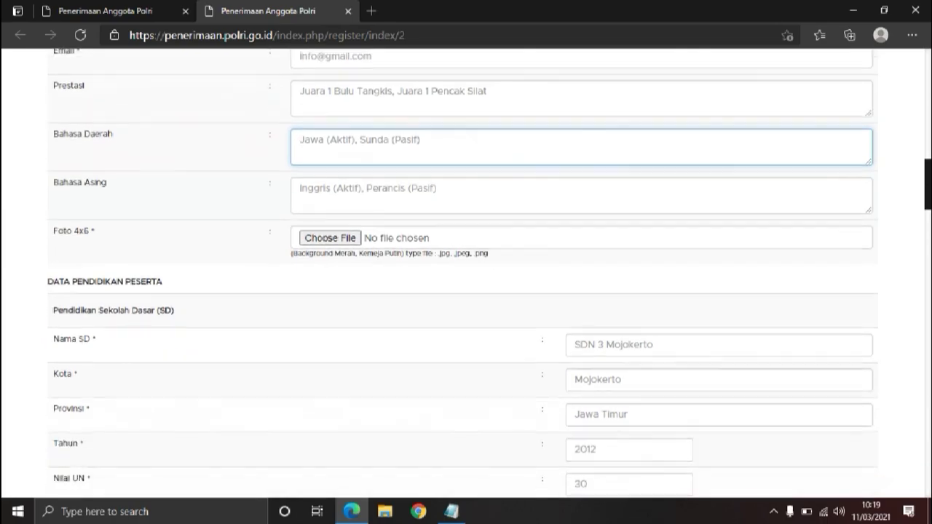
click(300, 188)
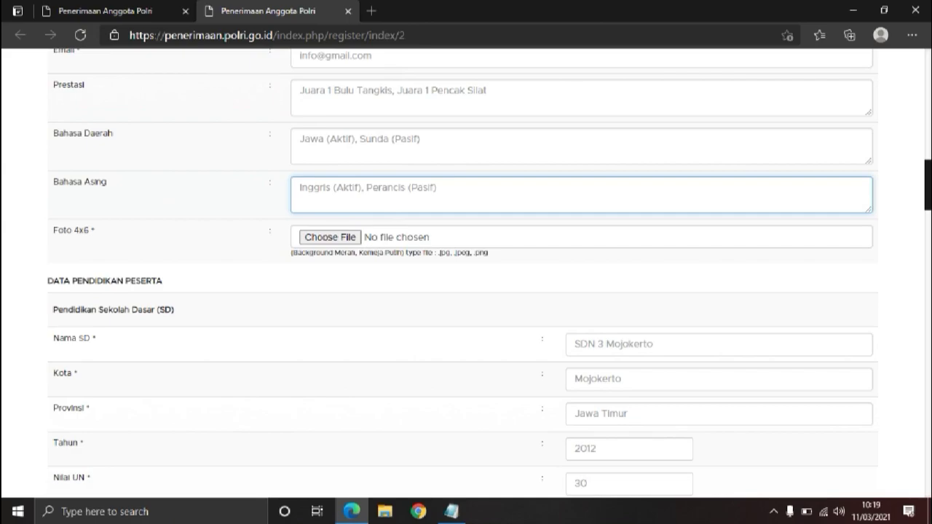
drag(53, 231, 94, 231)
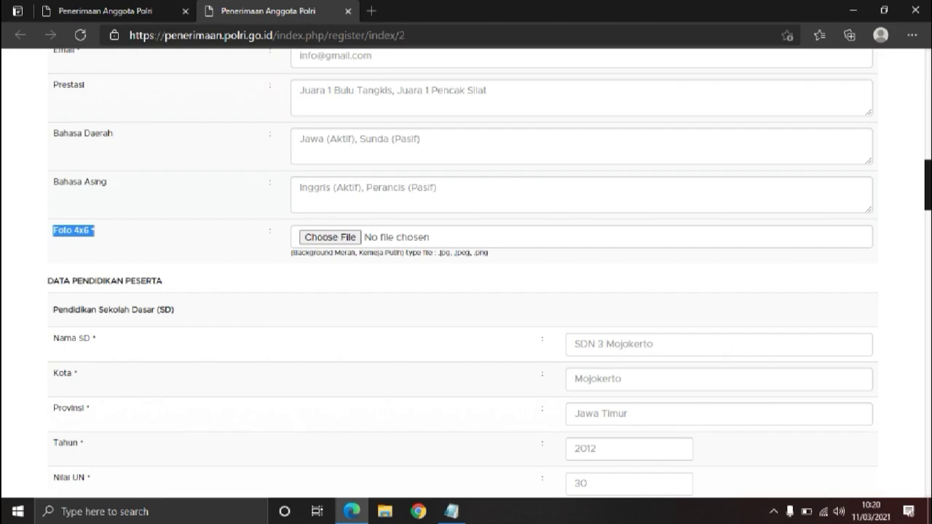
Step: Look back over the whole DATA DIRI PESERTA section, from NIK down to Foto 4x6
scroll(466, 277, up, 15)
scroll(465, 276, down, 5)
scroll(466, 277, down, 7)
scroll(466, 277, up, 11)
scroll(465, 276, down, 8)
scroll(466, 277, down, 4)
scroll(466, 277, up, 12)
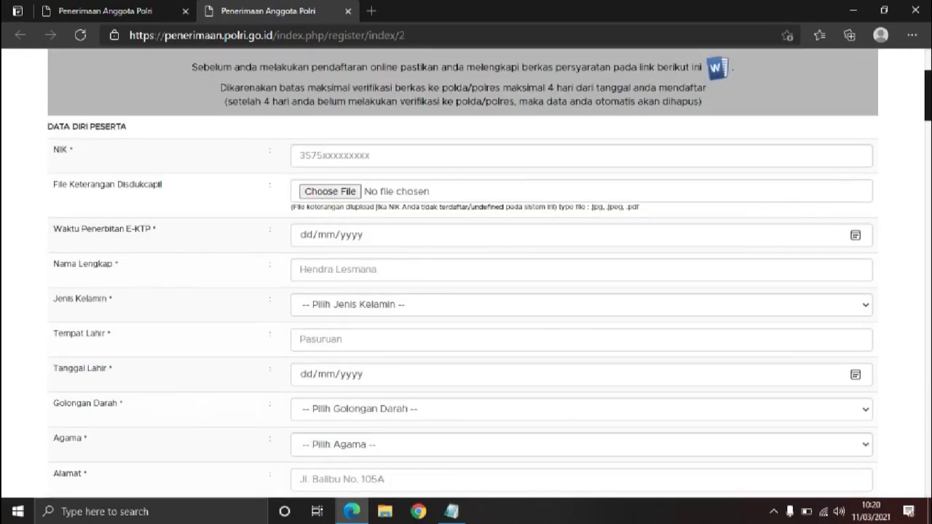
scroll(466, 277, down, 1)
scroll(466, 277, down, 11)
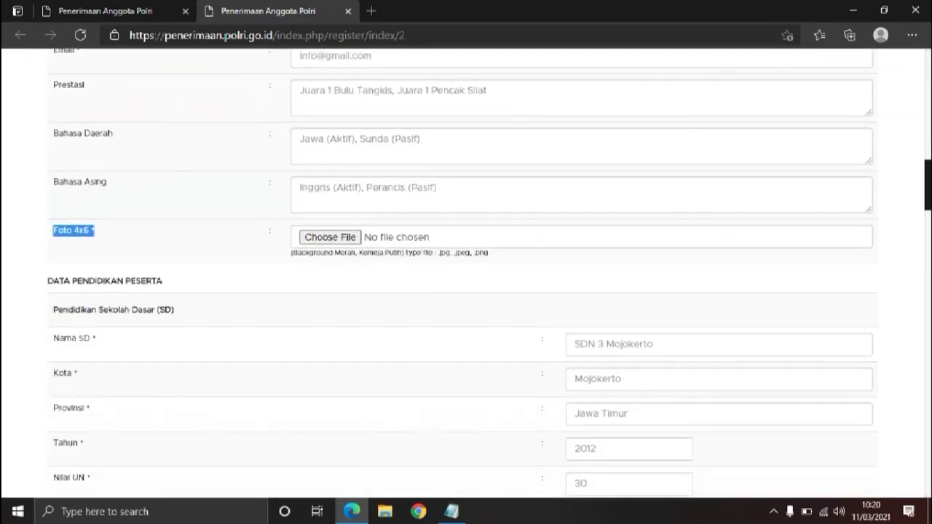
Step: Go through the DATA PENDIDIKAN PESERTA fields for primary school (SD): Nama SD, Kota, Provinsi, Tahun and Nilai UN
drag(47, 280, 163, 281)
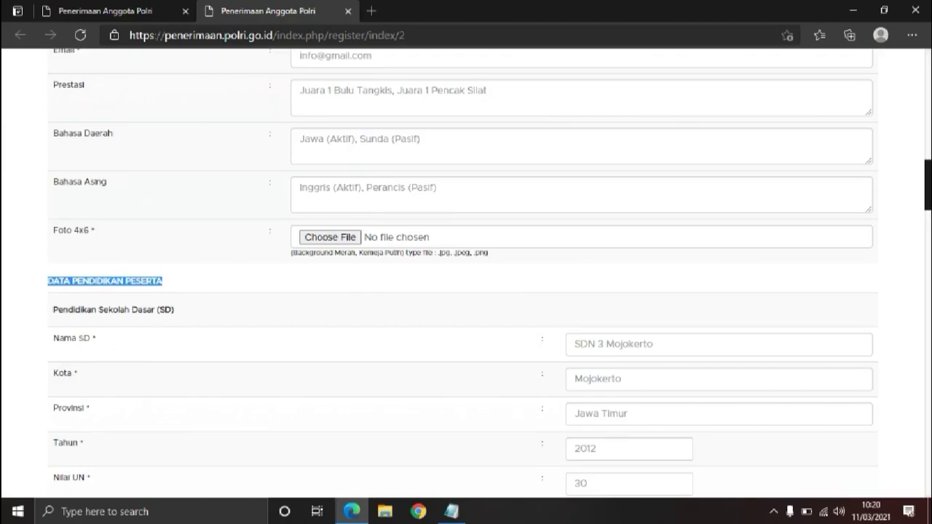
scroll(466, 276, down, 2)
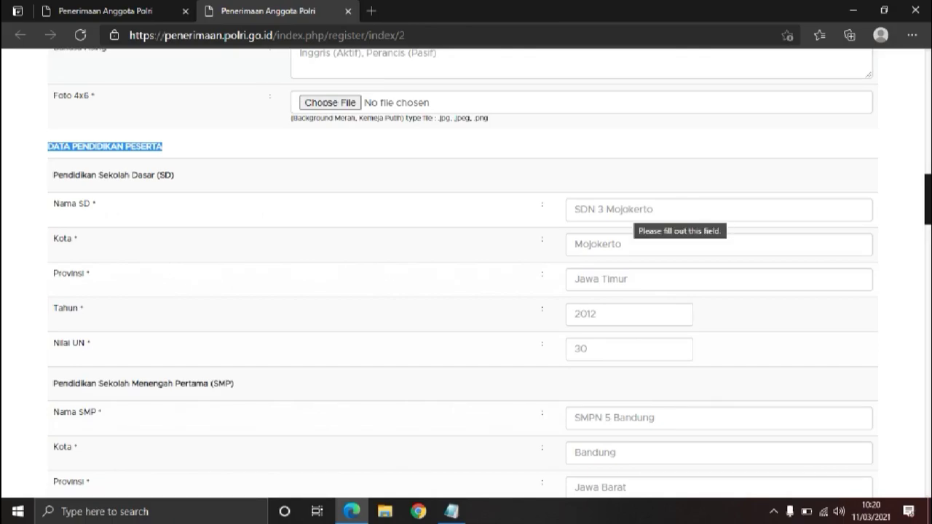
click(634, 210)
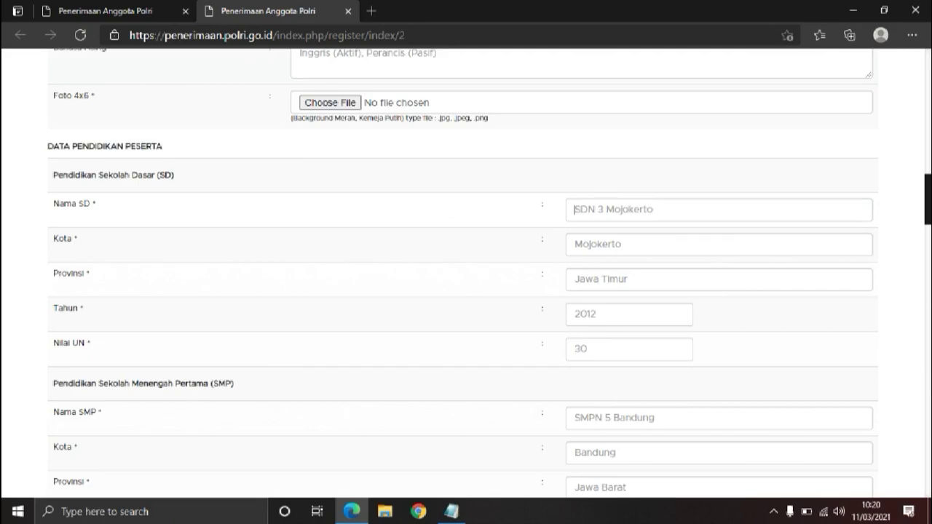
click(632, 244)
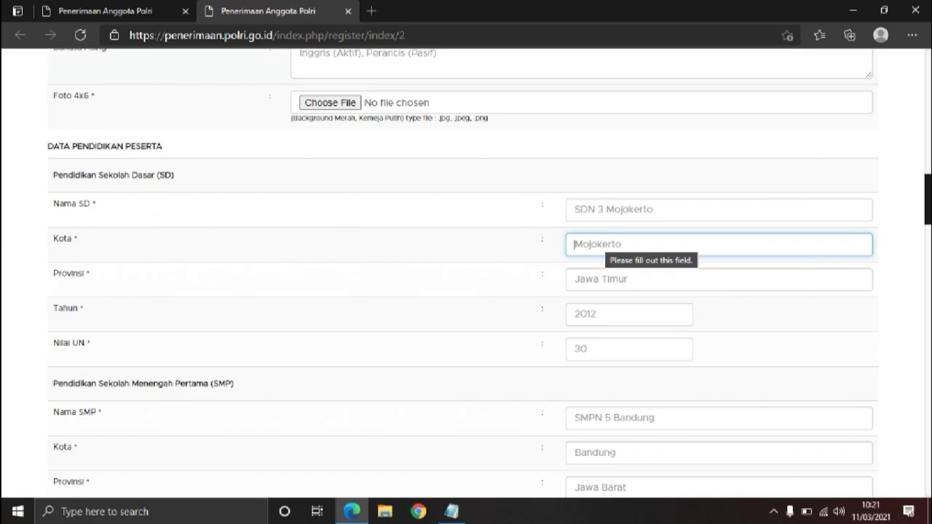
click(601, 277)
scroll(601, 265, down, 1)
click(611, 247)
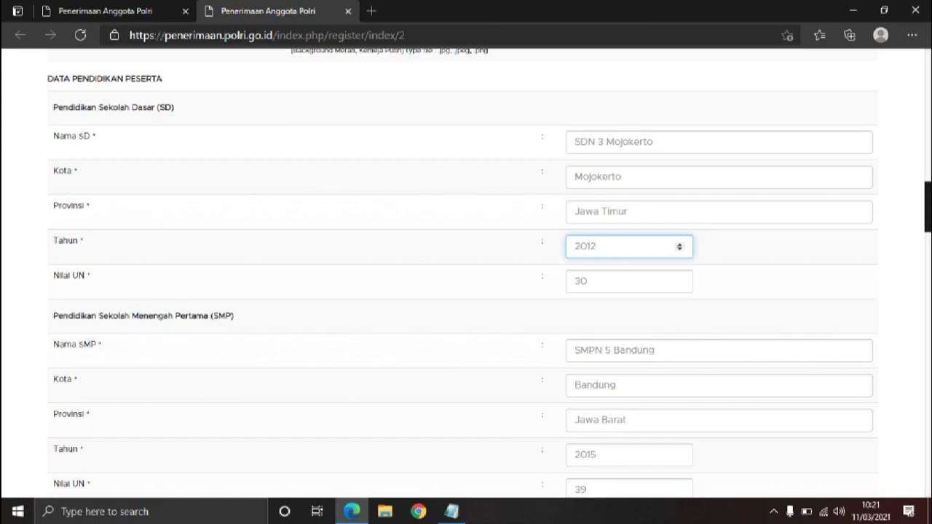
click(574, 281)
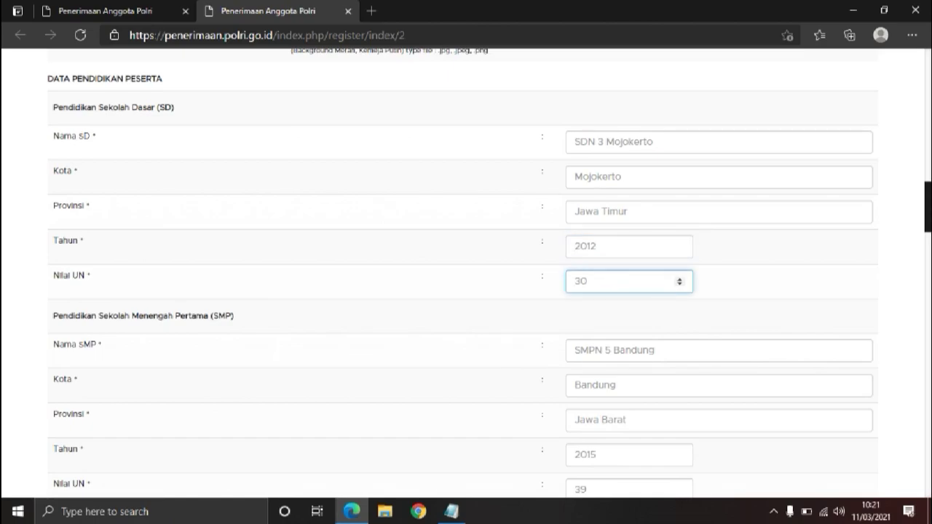
drag(72, 276, 53, 276)
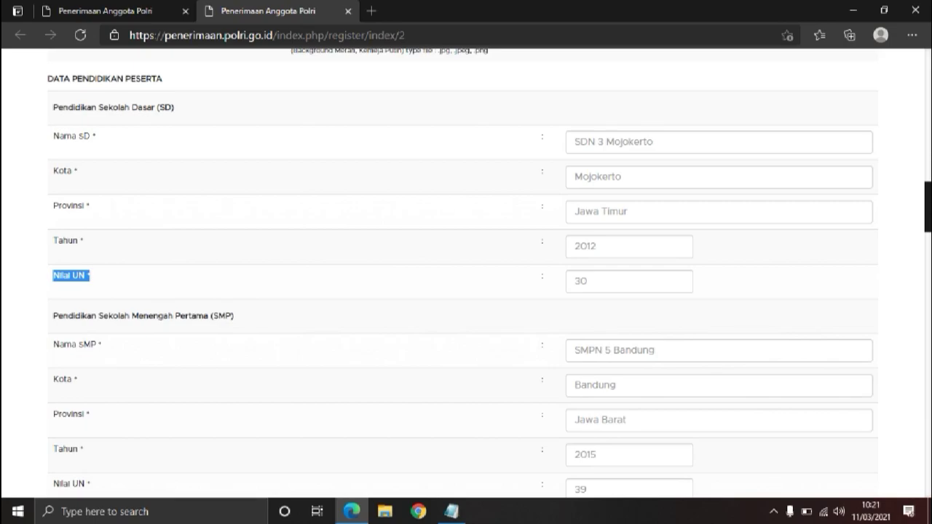
click(574, 281)
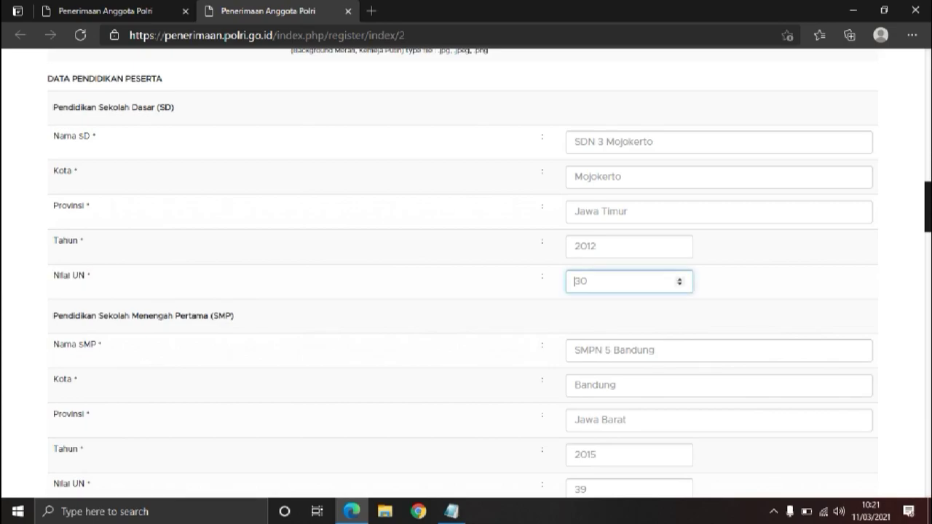
Step: Review the junior high school (SMP) education fields, including Nilai UN, without filling them in
scroll(466, 277, down, 3)
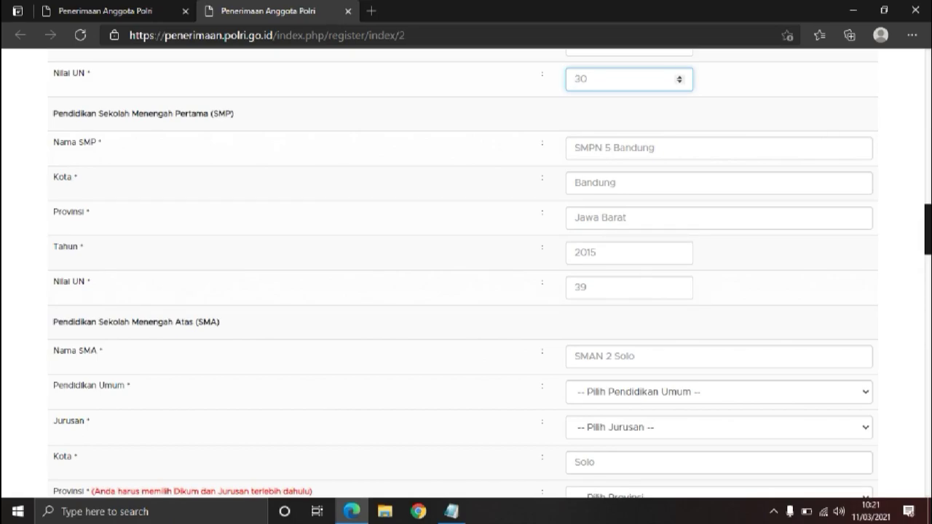
click(629, 287)
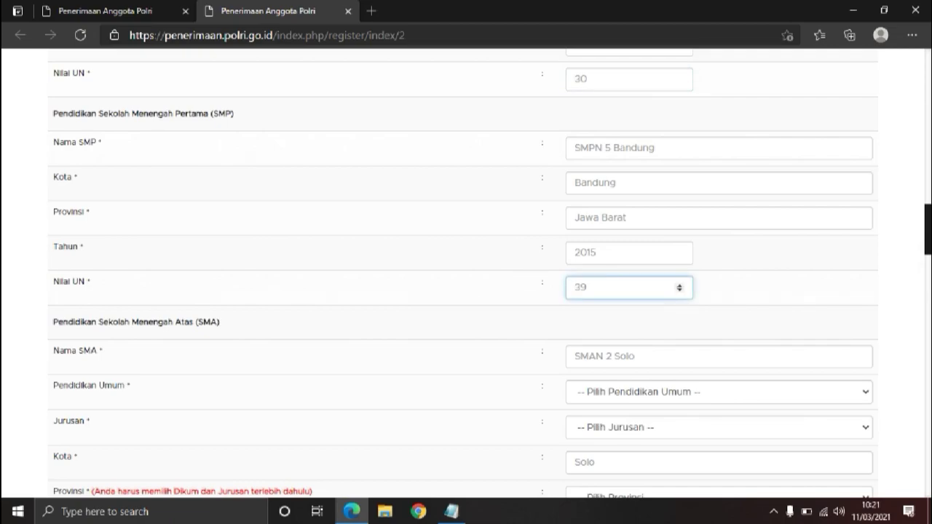
scroll(466, 273, up, 3)
scroll(466, 273, down, 4)
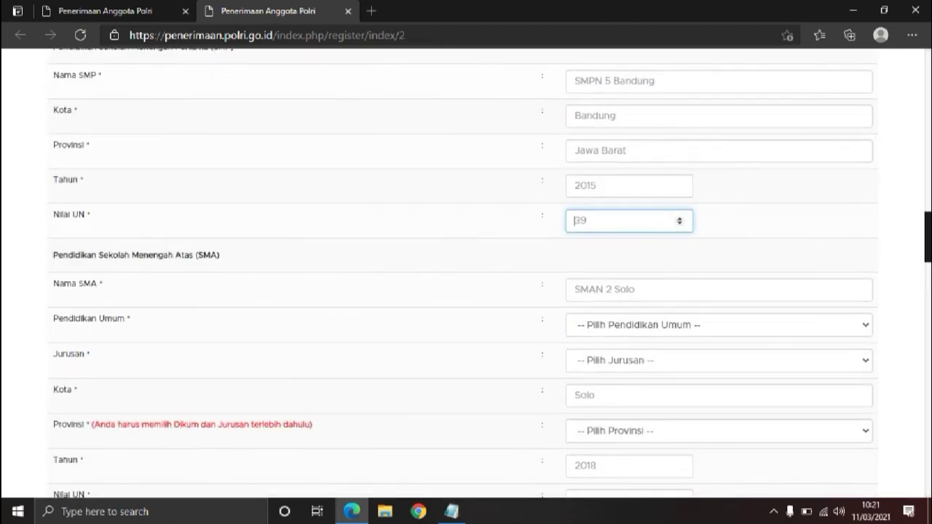
Step: Set Pendidikan Umum to SMK in the senior high school (SMA) section, leaving Nama SMA blank
scroll(466, 273, down, 1)
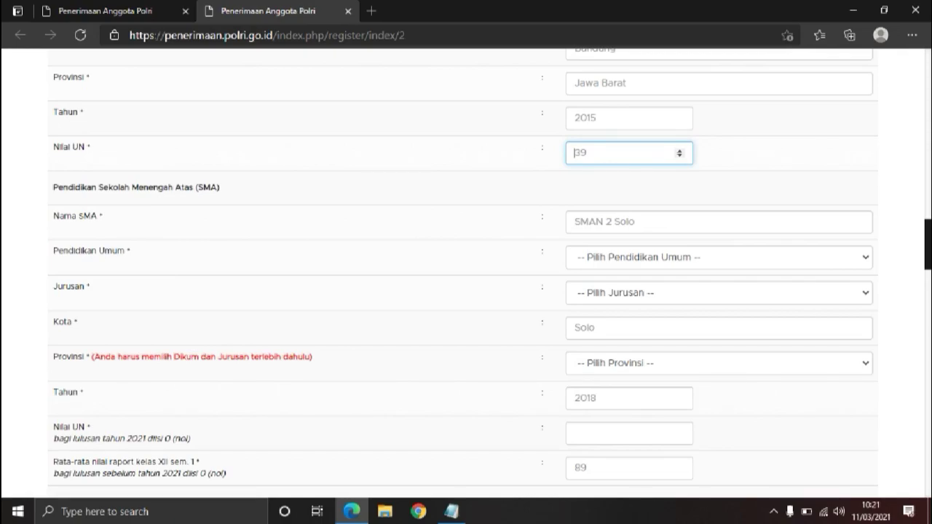
key(Tab)
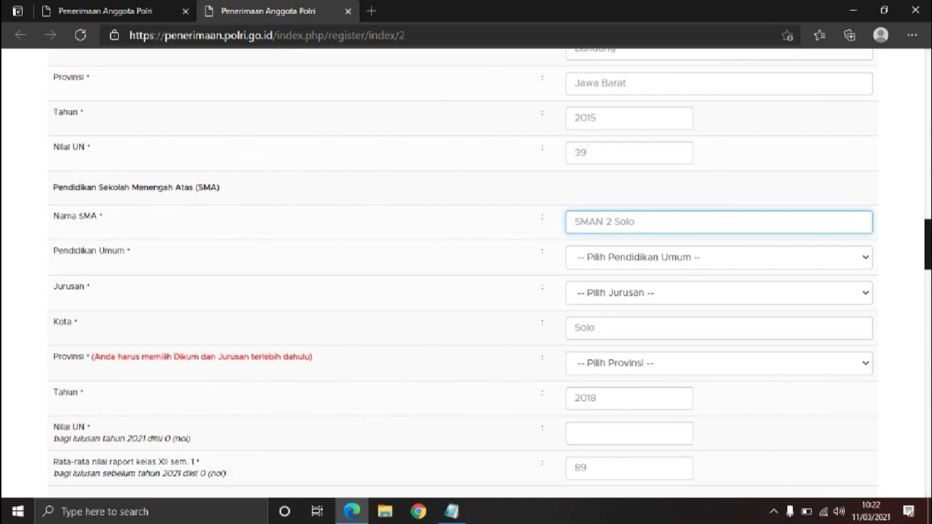
click(719, 258)
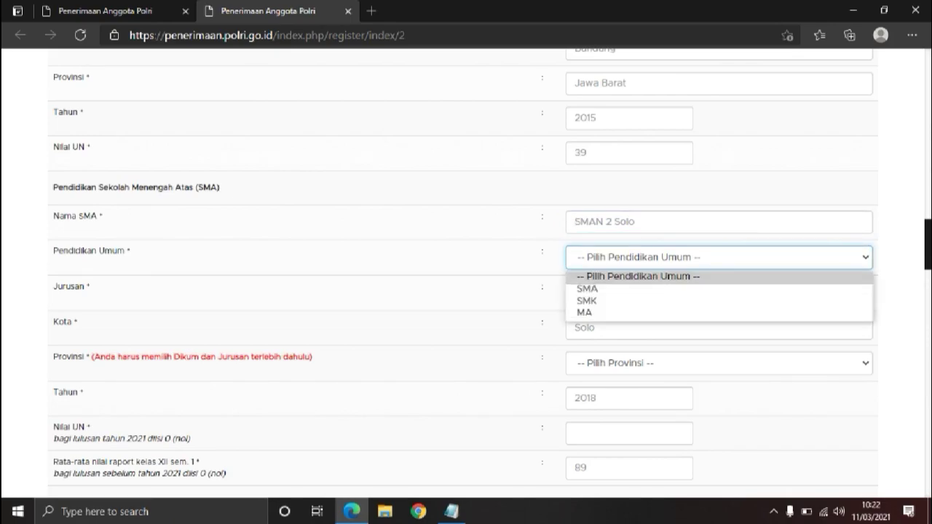
key(Down)
key(Down)
key(Return)
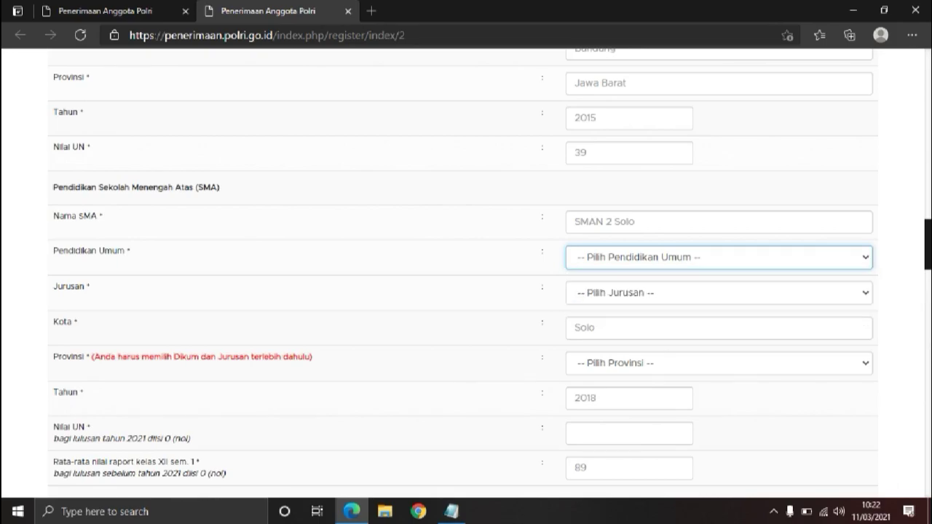
Step: Check the Jurusan options and the Kota and Tahun fields of the SMA section without choosing or entering anything
click(628, 292)
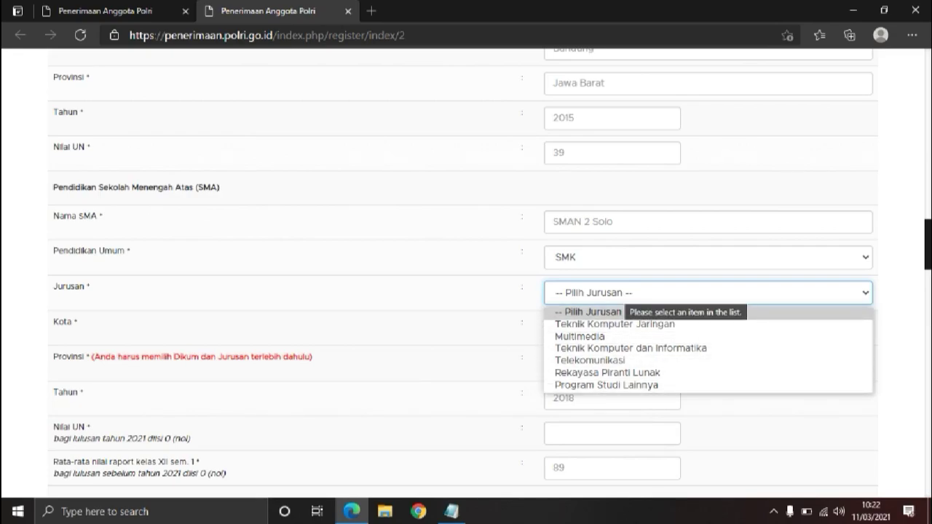
click(624, 293)
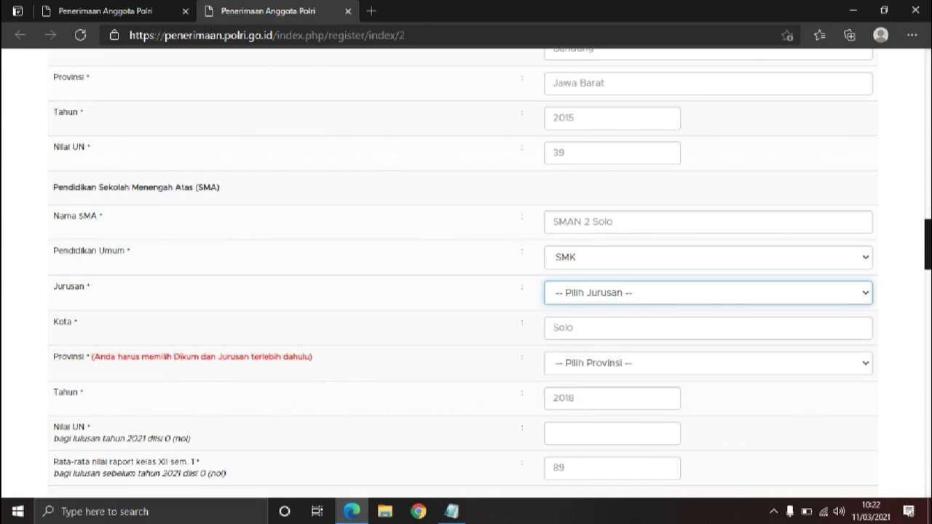
key(Tab)
scroll(466, 276, down, 2)
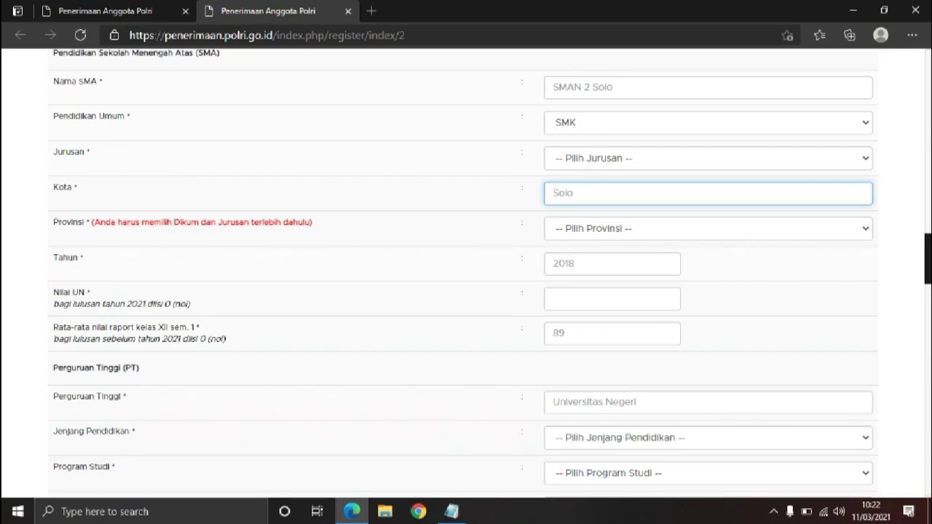
click(611, 265)
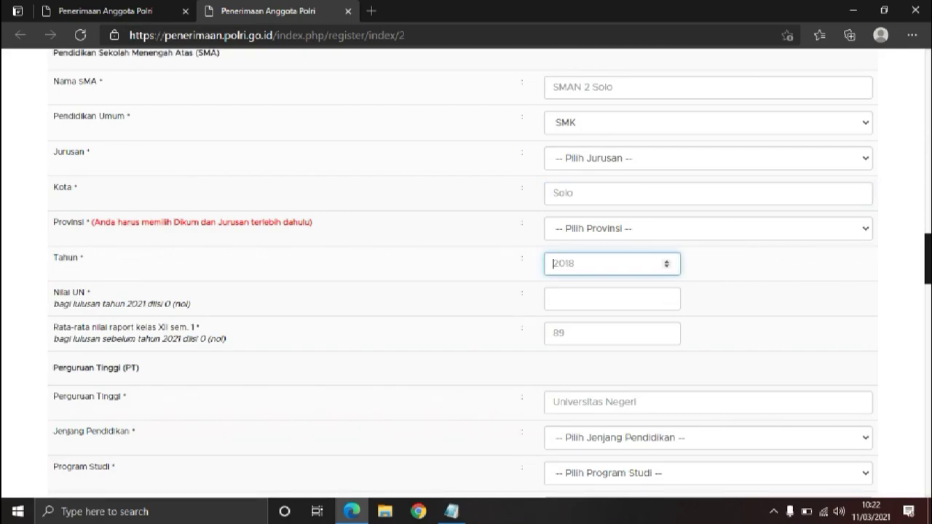
Step: Set the SMA section's Nilai UN to 0, following the note for 2021 graduates
scroll(612, 265, down, 1)
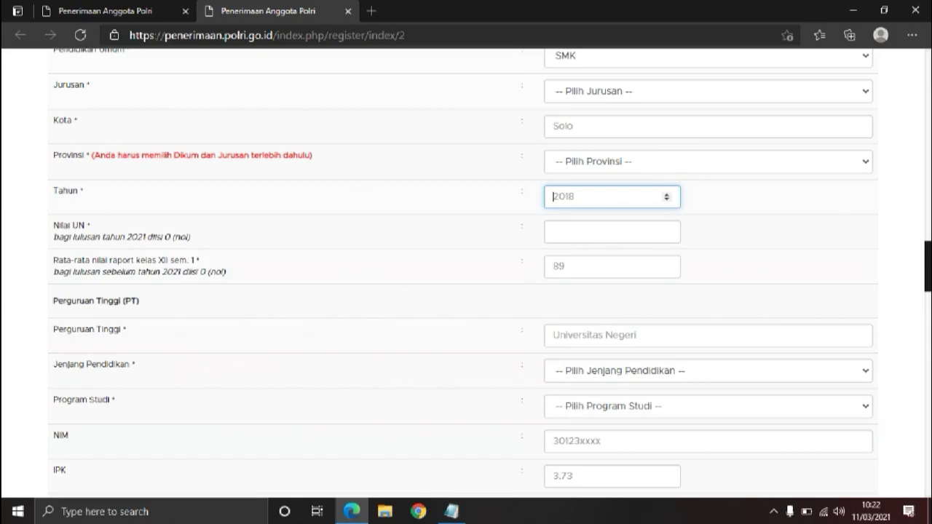
drag(191, 238, 52, 237)
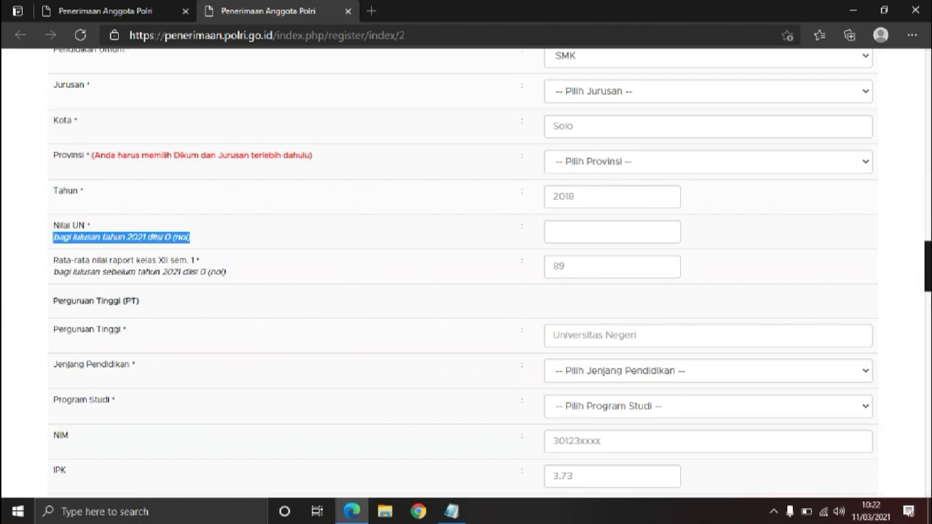
click(567, 231)
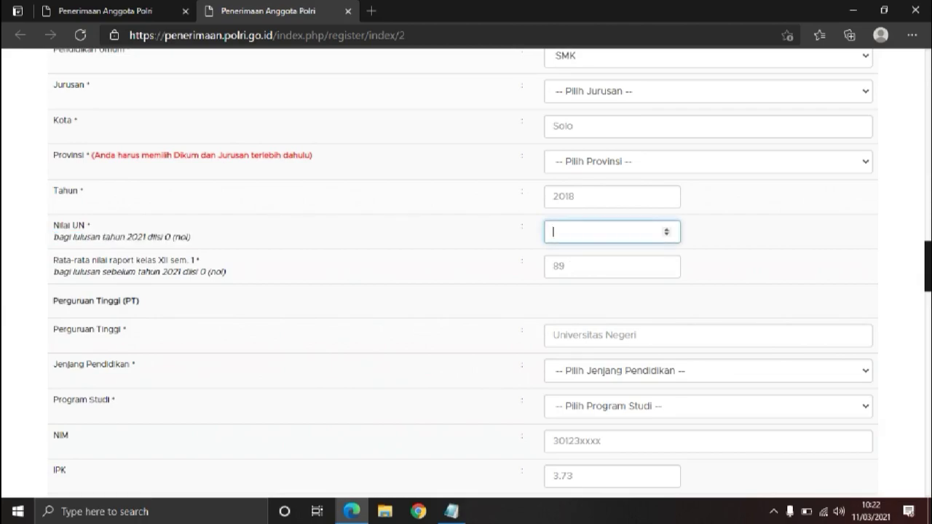
text(0)
Step: Read the SMA section's grade XII semester 1 report average field and its note for pre-2021 graduates, leaving it blank
click(588, 268)
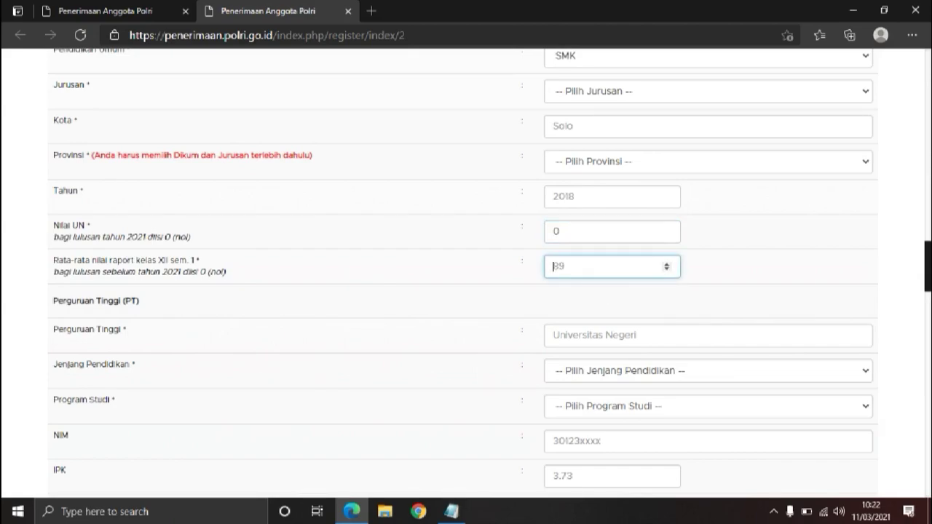
drag(53, 259, 199, 260)
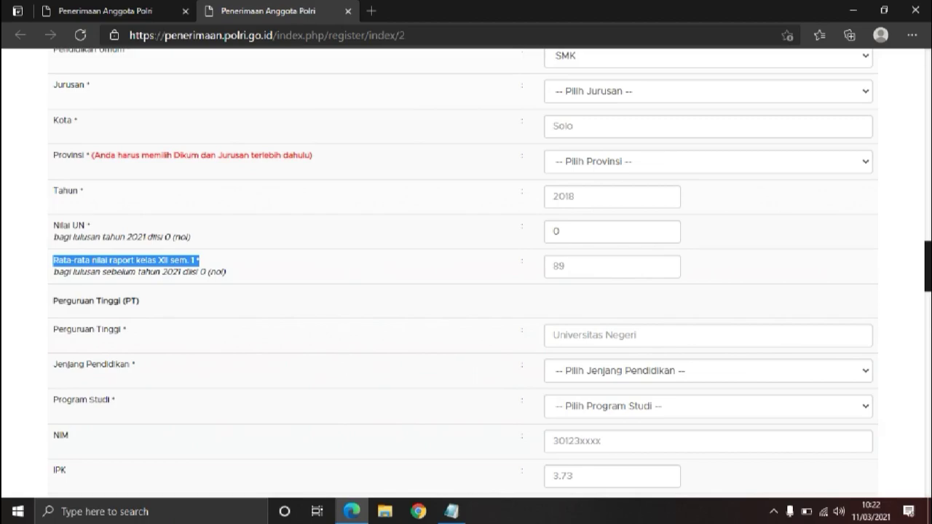
click(554, 266)
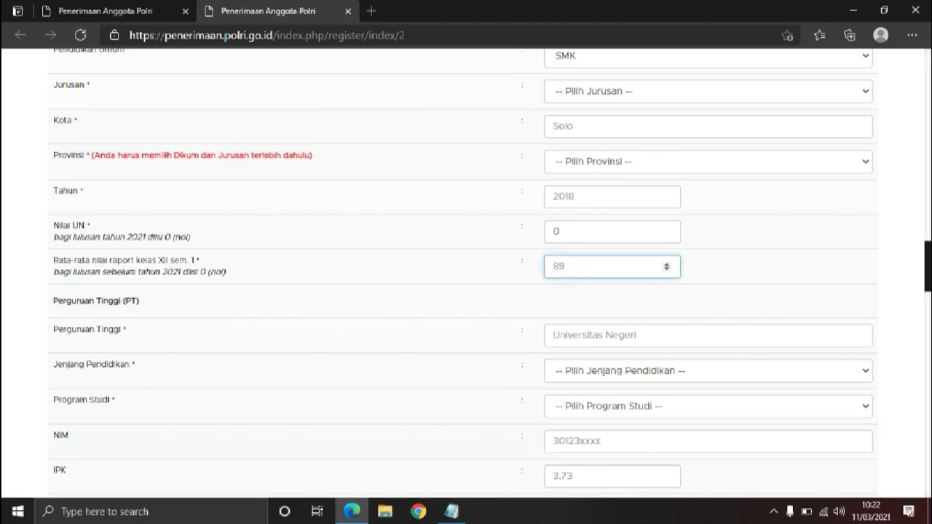
drag(53, 260, 225, 272)
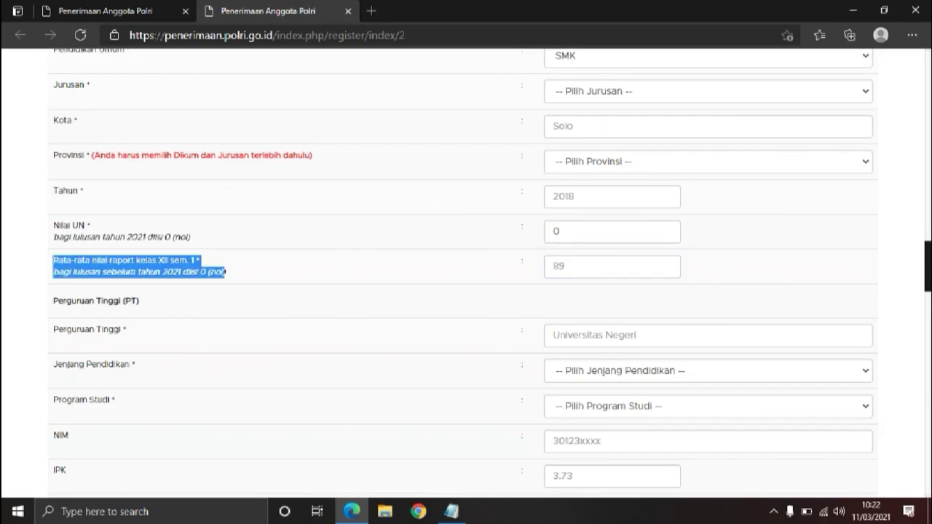
click(619, 267)
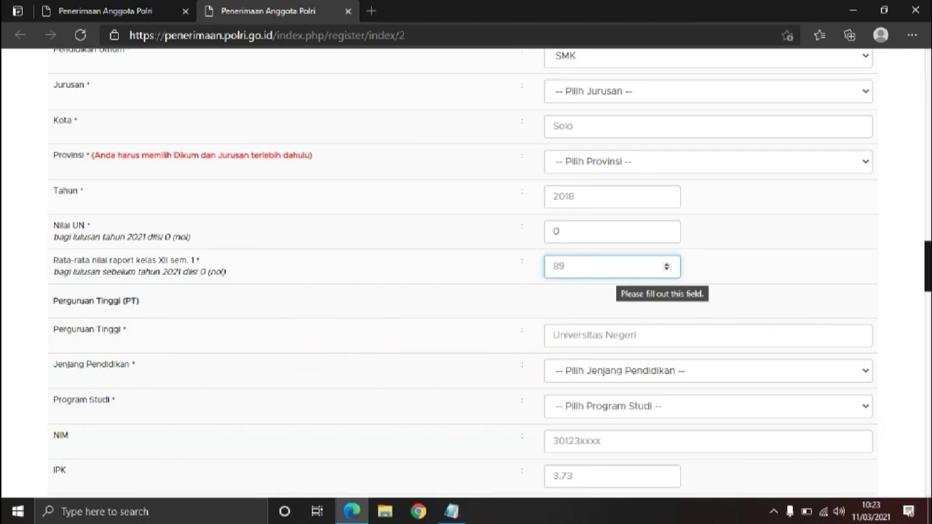
Step: Review the Perguruan Tinggi fields, from institution and education level to IPK and BAN PT accreditation, without filling them in
scroll(466, 276, down, 2)
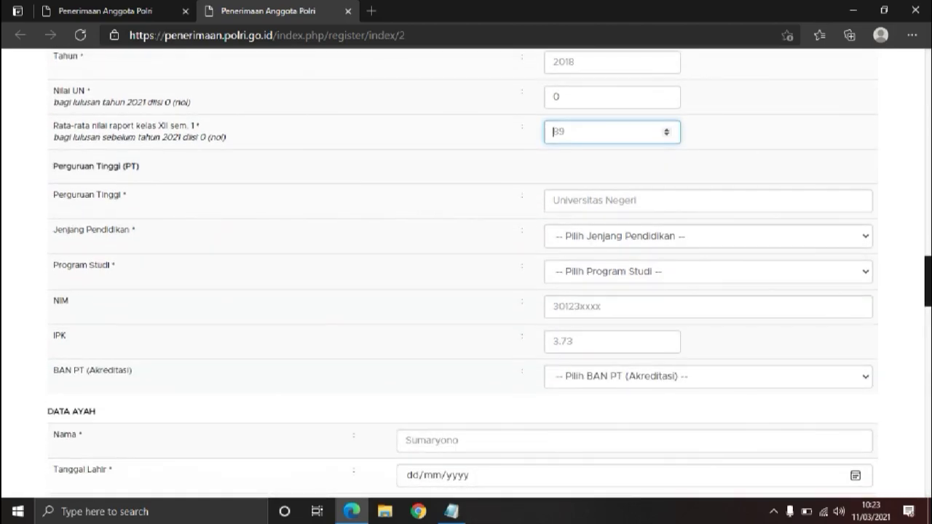
scroll(466, 277, down, 1)
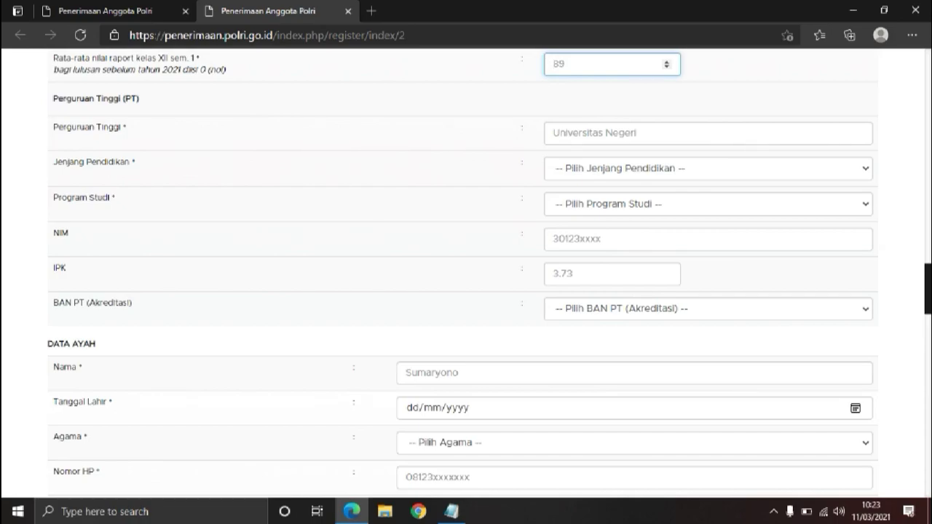
scroll(466, 272, up, 4)
scroll(466, 272, down, 4)
scroll(465, 272, down, 1)
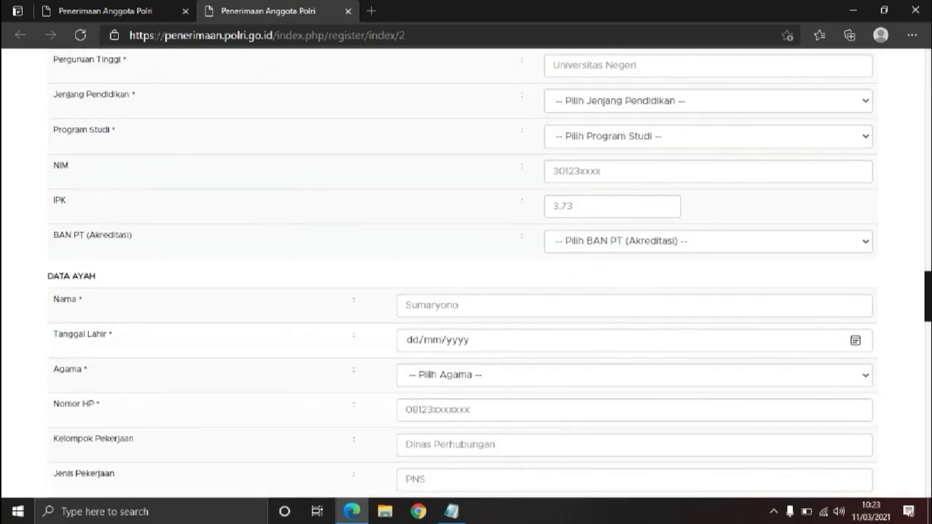
scroll(466, 272, down, 2)
scroll(465, 272, up, 10)
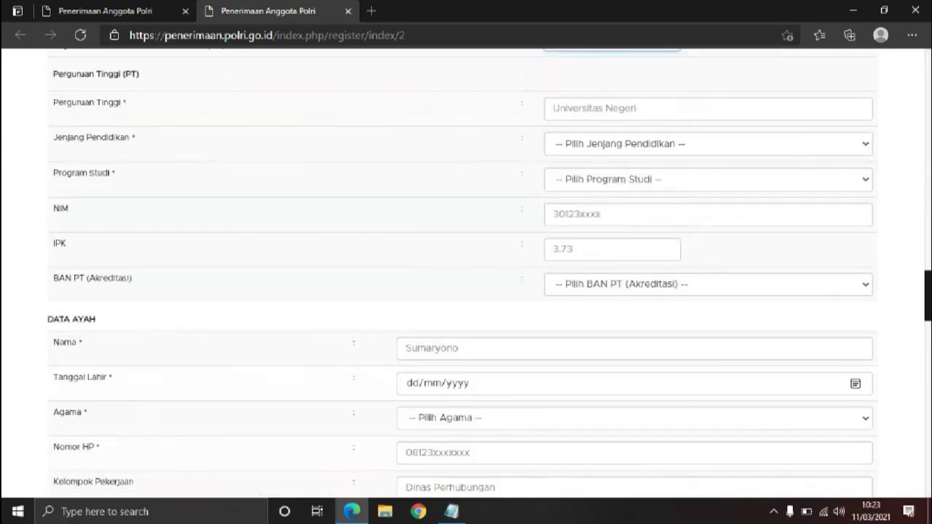
Step: Skim the Data Ayah and Data Ibu sections to preview the parent information required
scroll(466, 272, down, 13)
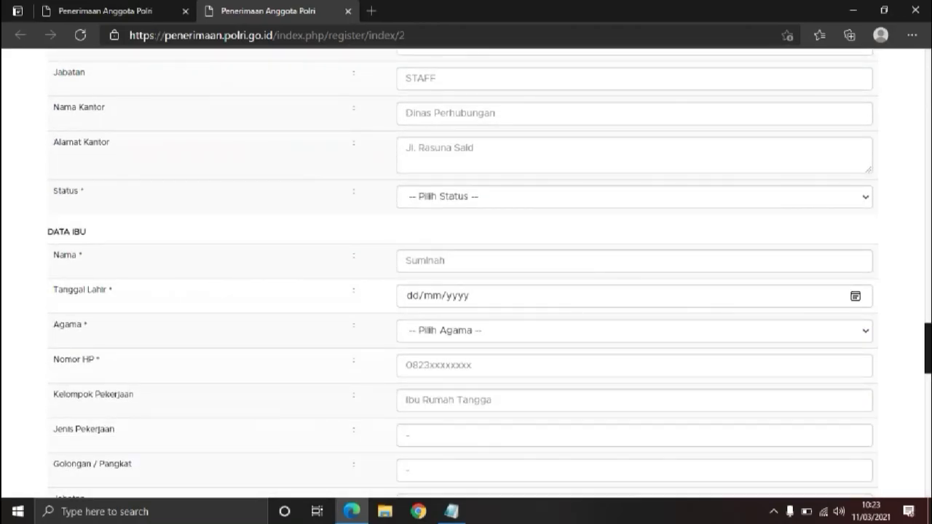
scroll(466, 272, up, 5)
scroll(466, 272, down, 11)
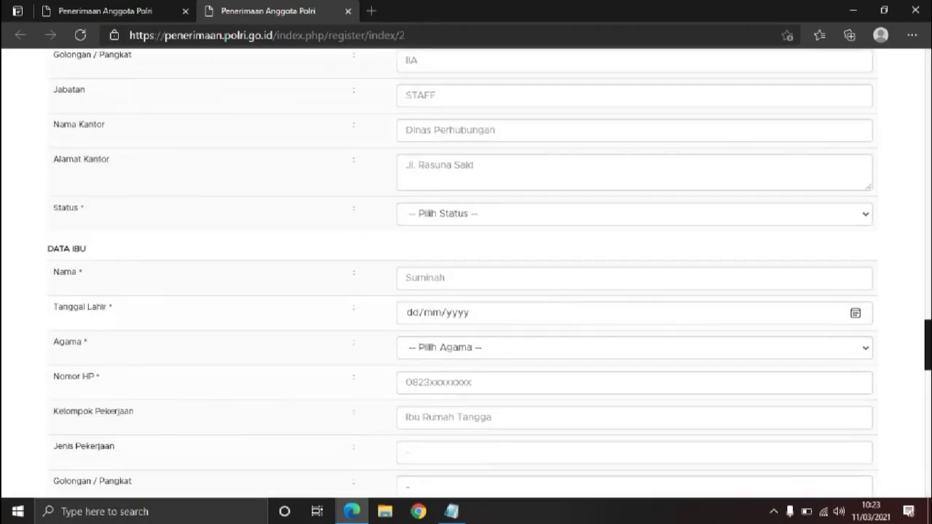
scroll(466, 272, up, 11)
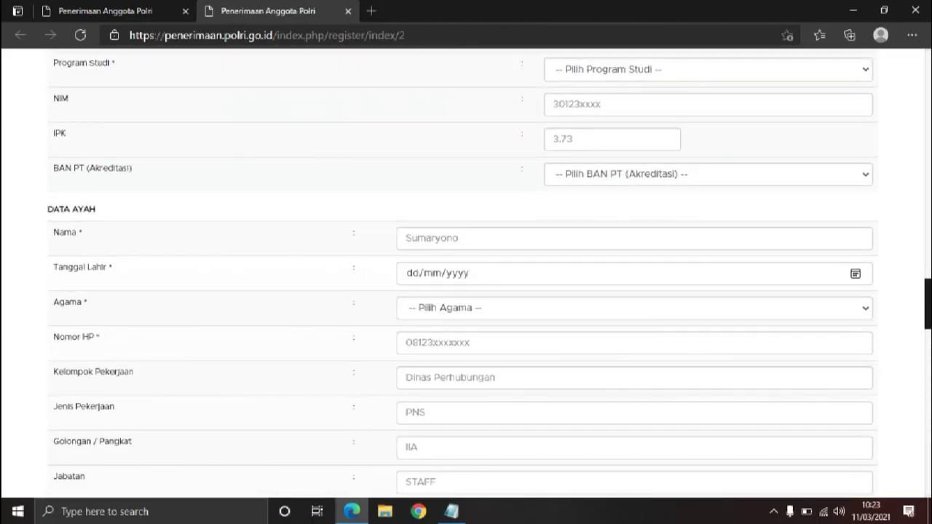
Step: Review the Data Ayah fields from Nama to Alamat Kantor and check the Status options without choosing one
scroll(466, 272, down, 1)
click(634, 171)
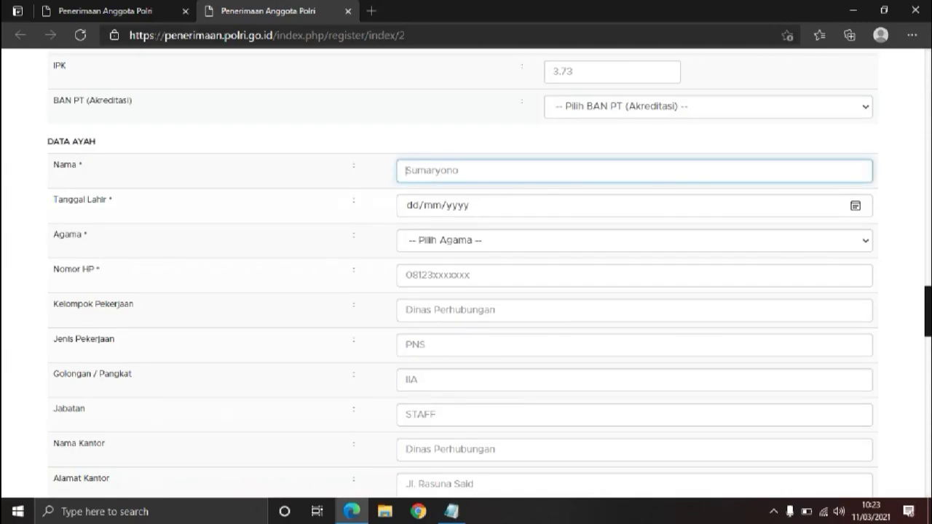
click(466, 141)
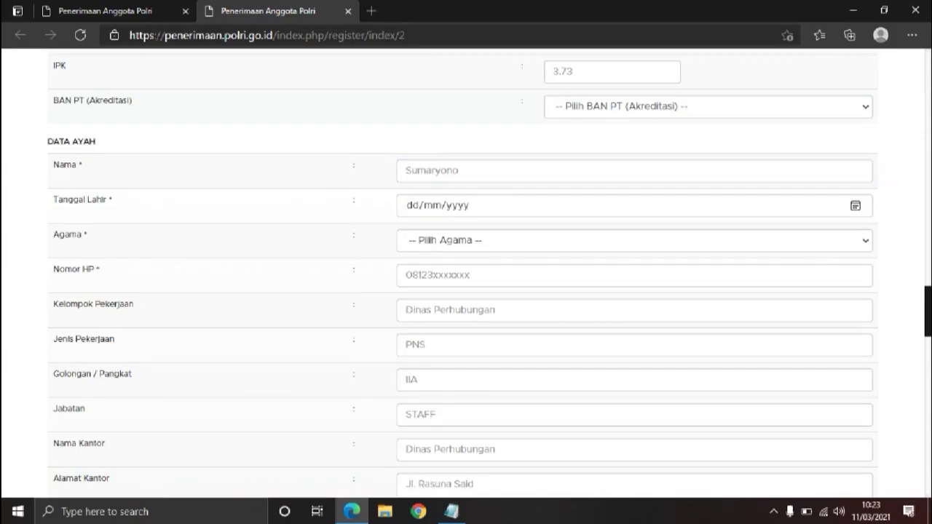
scroll(465, 276, down, 1)
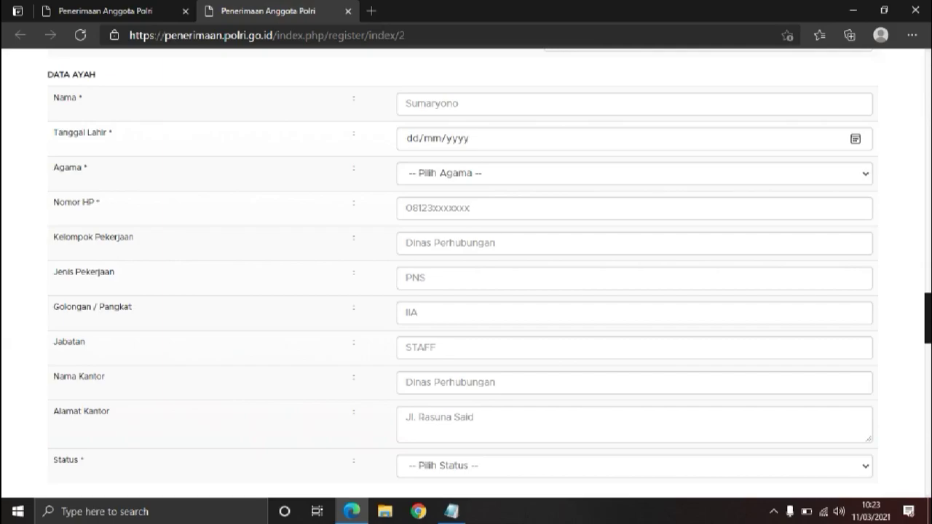
scroll(466, 277, down, 1)
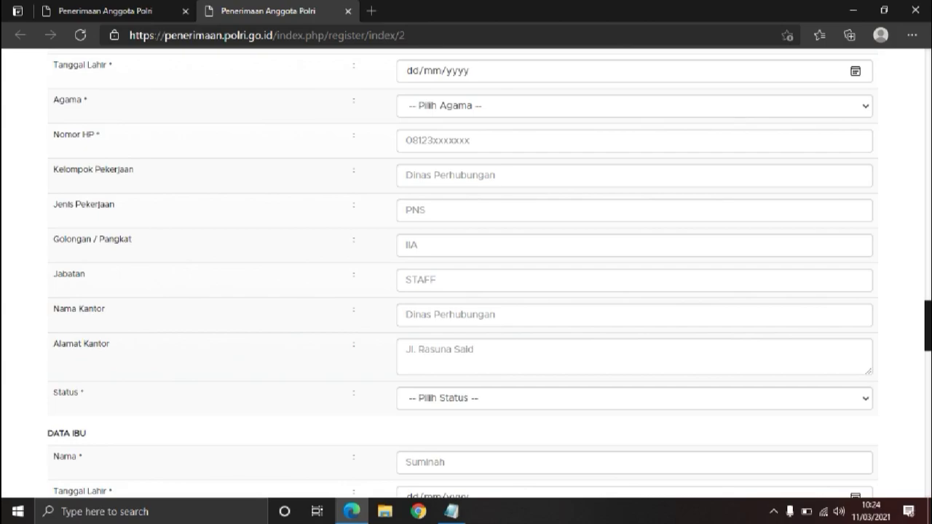
scroll(465, 273, down, 1)
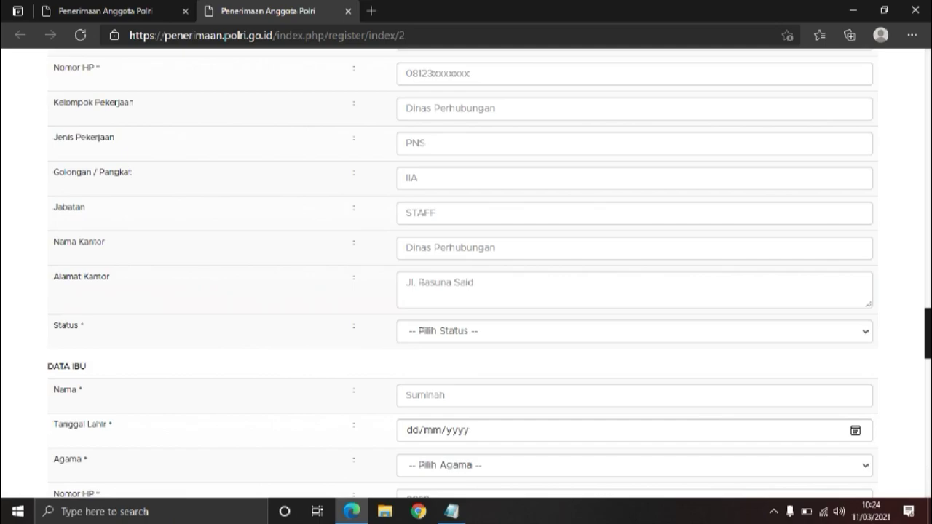
scroll(466, 273, down, 1)
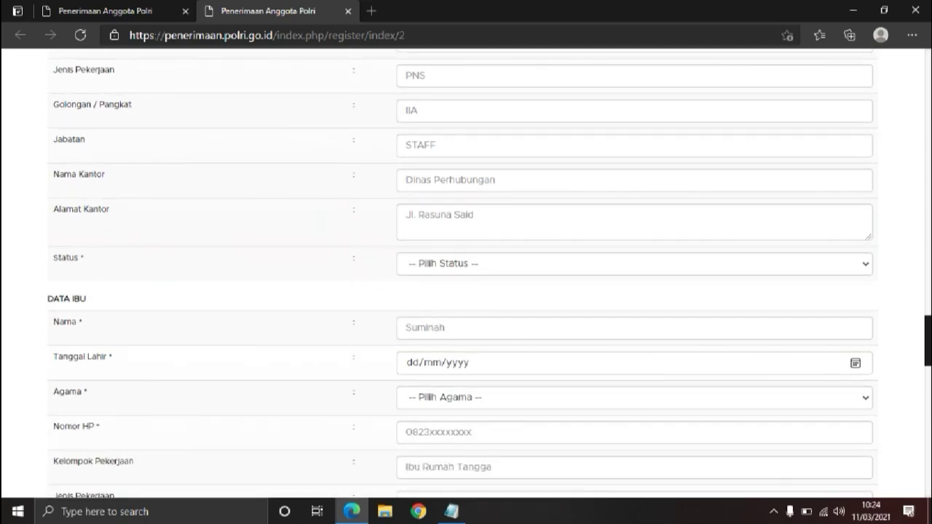
click(633, 264)
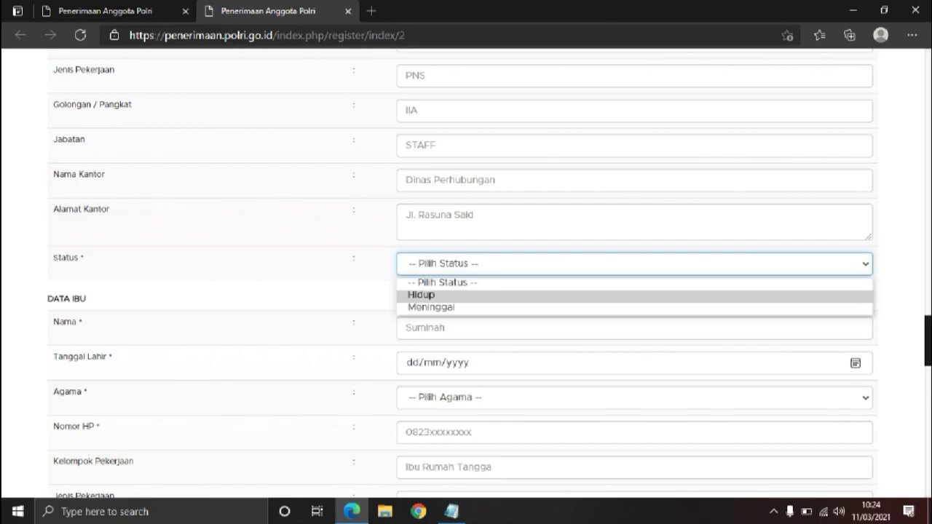
key(Escape)
Step: Review the Data Ibu fields from Nama to Alamat Kantor and check the Status options without choosing one
scroll(466, 273, down, 1)
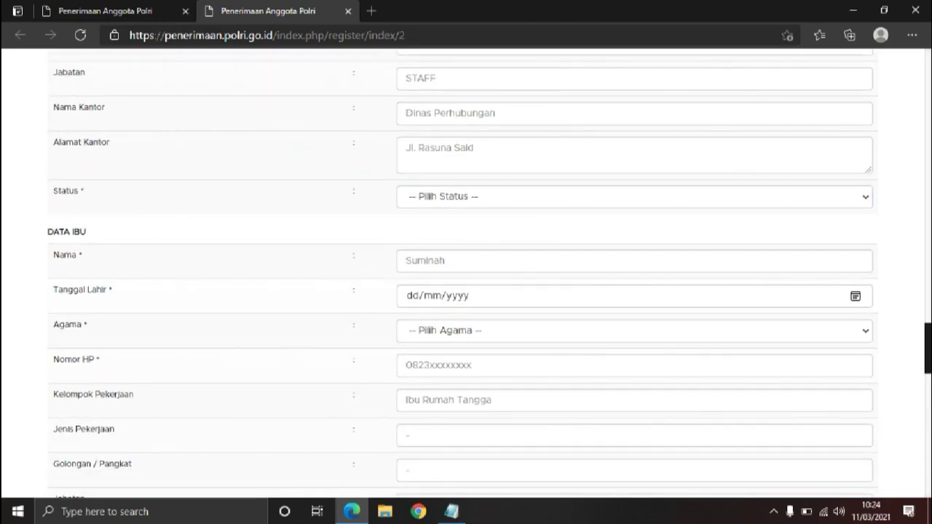
scroll(465, 273, down, 1)
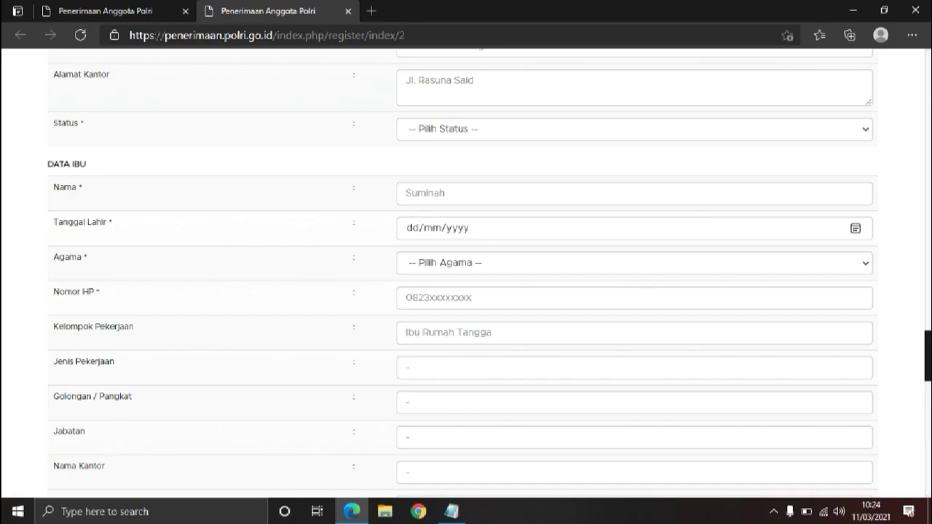
scroll(466, 277, down, 1)
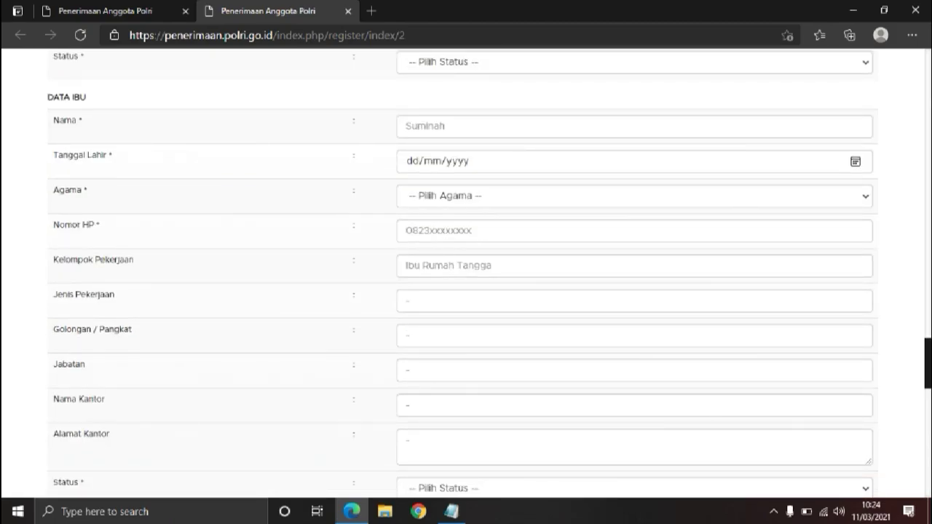
scroll(466, 277, down, 1)
scroll(466, 277, up, 1)
scroll(466, 277, down, 1)
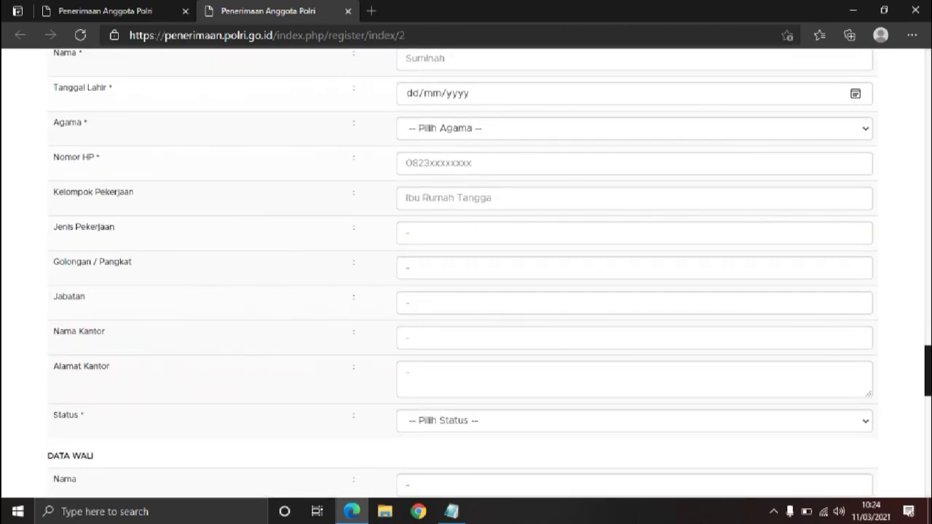
scroll(466, 277, down, 1)
scroll(466, 276, down, 2)
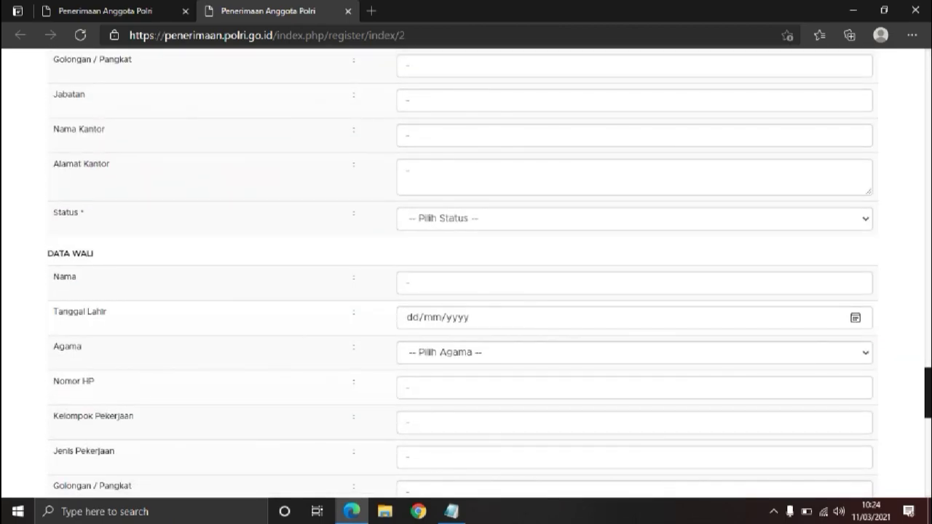
click(634, 218)
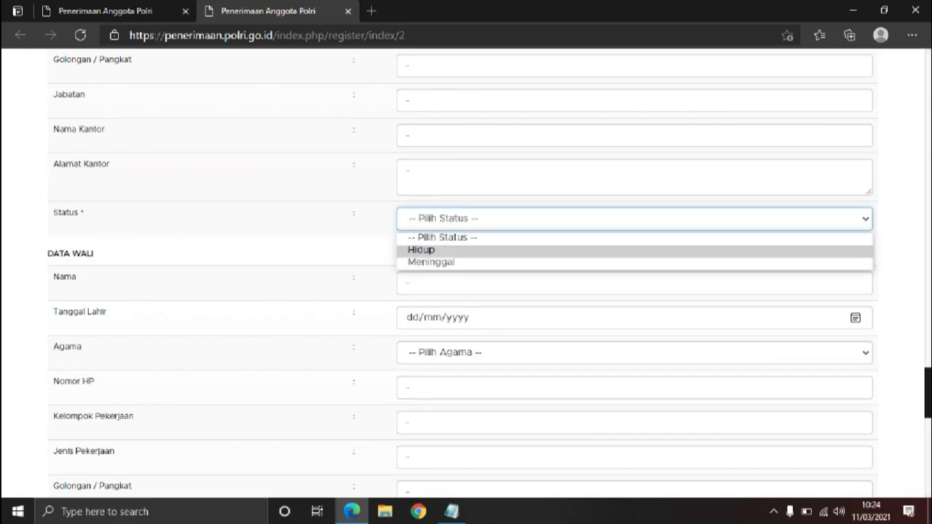
click(371, 250)
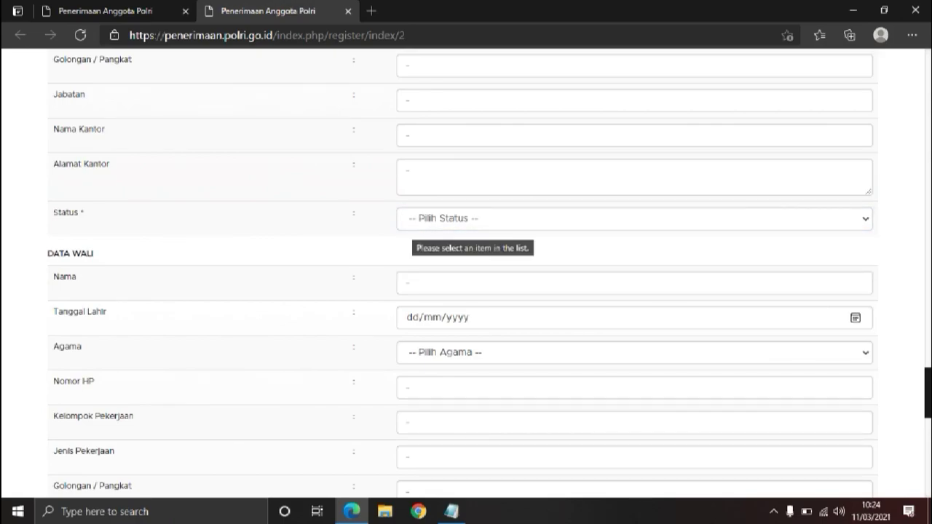
Step: Compare the optional Data Wali fields with the parent sections, reading from Nama to Status without filling them in
scroll(466, 276, down, 1)
scroll(466, 277, up, 6)
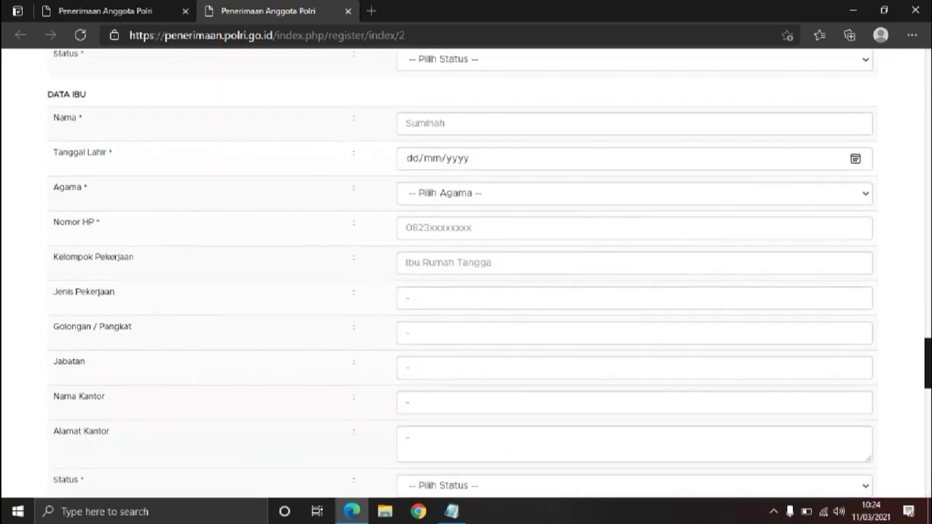
scroll(466, 277, down, 6)
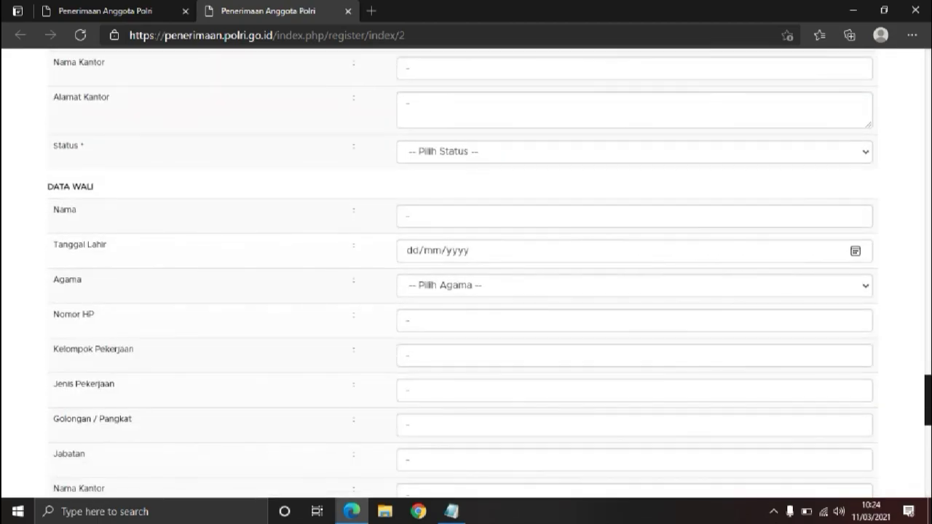
scroll(465, 277, down, 1)
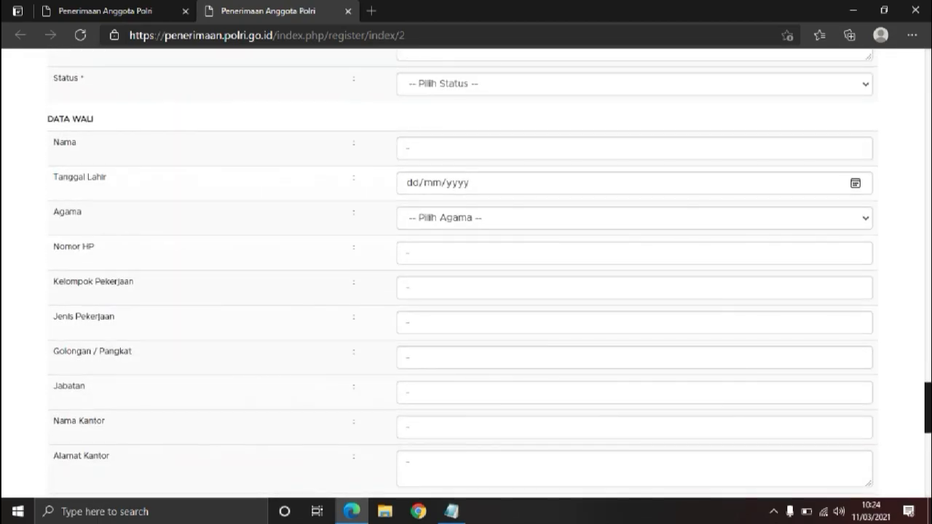
scroll(465, 276, down, 1)
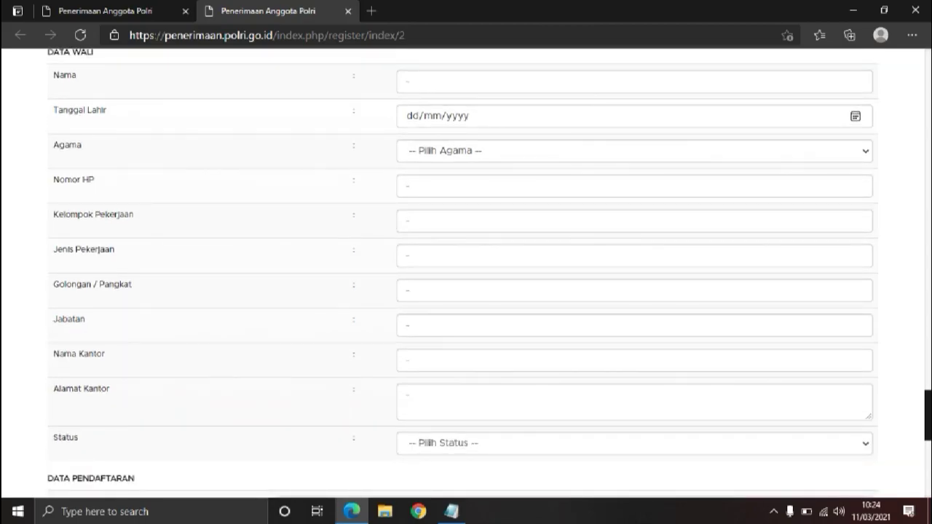
scroll(465, 276, down, 3)
scroll(466, 277, up, 2)
scroll(466, 277, down, 3)
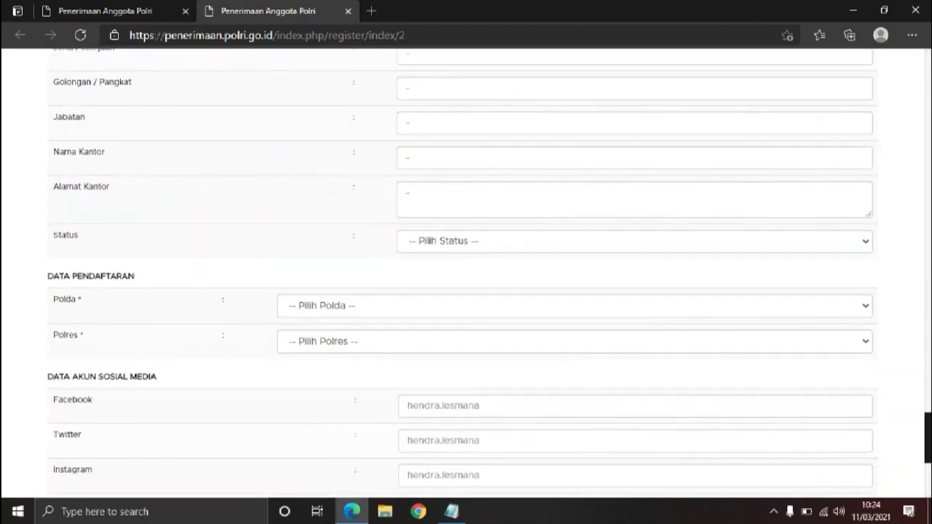
Step: Set Polda to POLDA BALI in the Data Pendaftaran section
drag(135, 209, 84, 269)
click(136, 210)
click(85, 268)
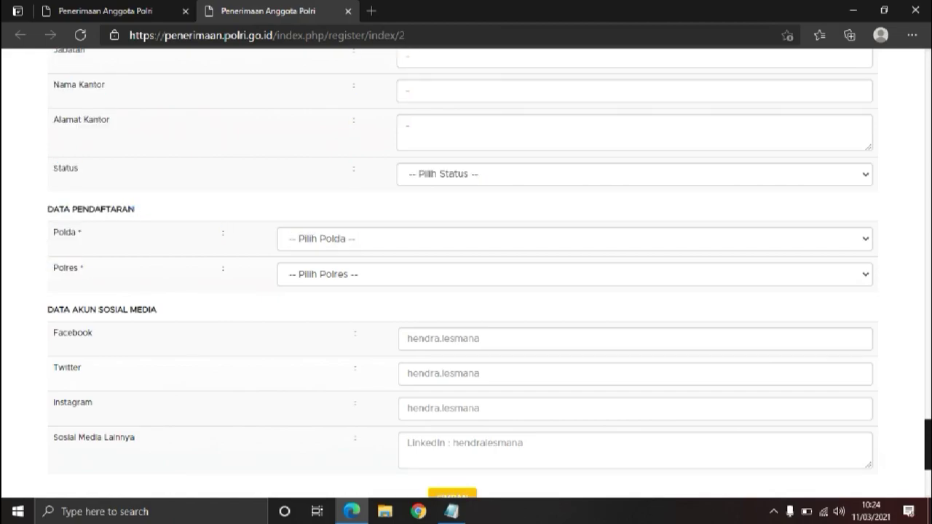
drag(52, 232, 82, 233)
click(362, 239)
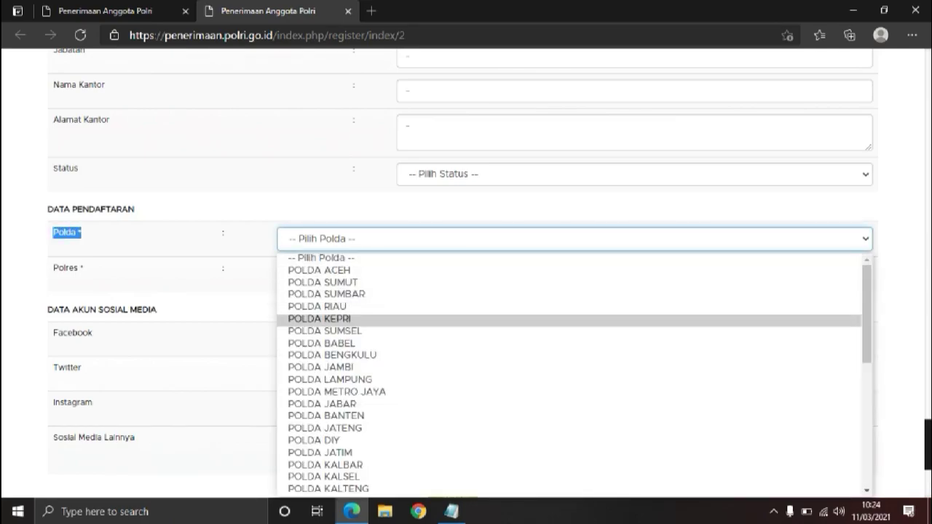
scroll(320, 314, down, 5)
click(317, 307)
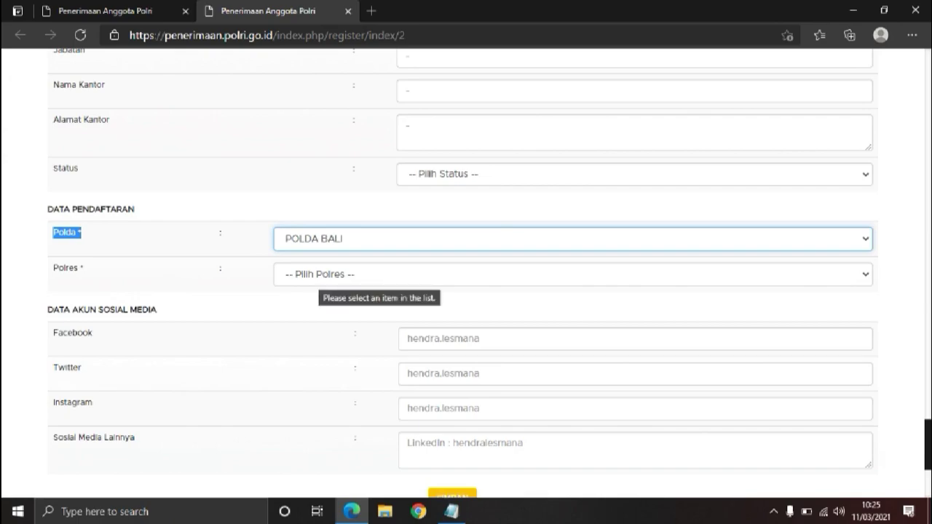
Step: Try POLRES BULELENG and POLRES BANGLI as the Polres choice under POLDA BALI
click(321, 277)
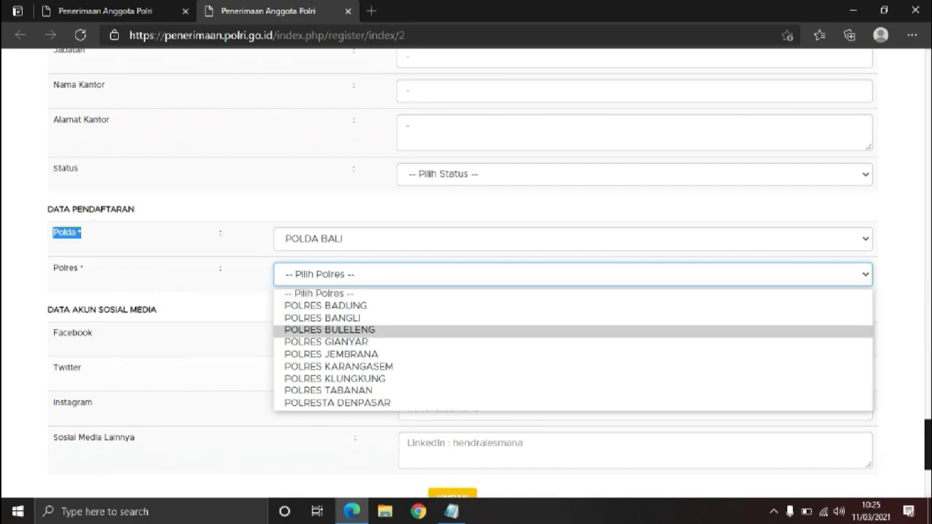
key(Return)
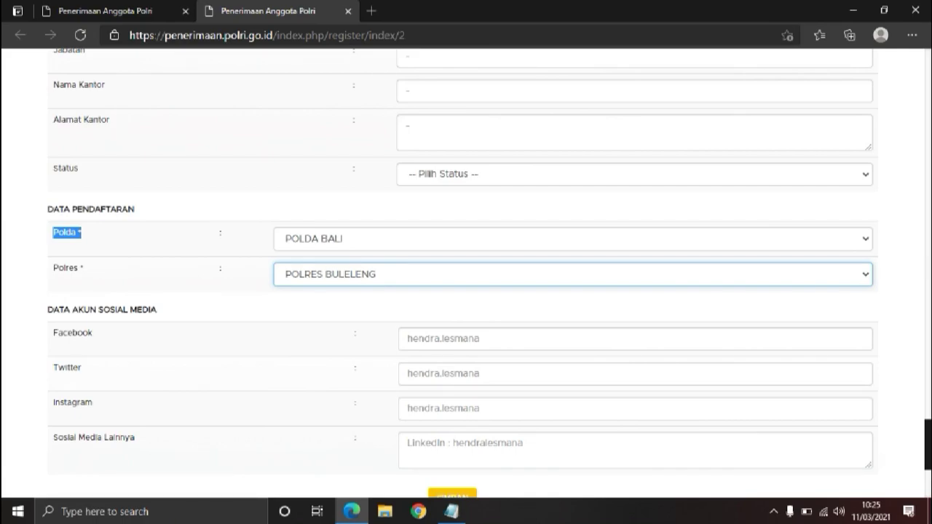
key(alt+Down)
key(Up)
key(Up)
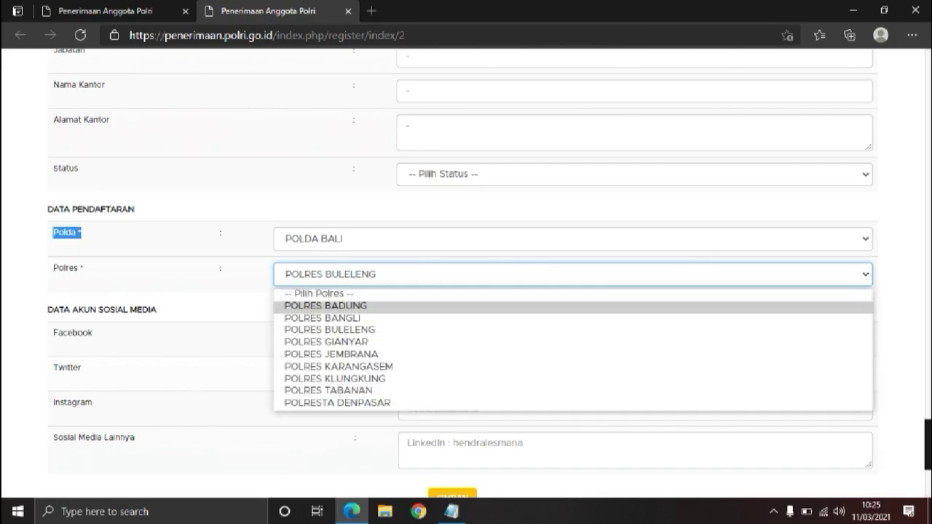
key(Down)
key(Return)
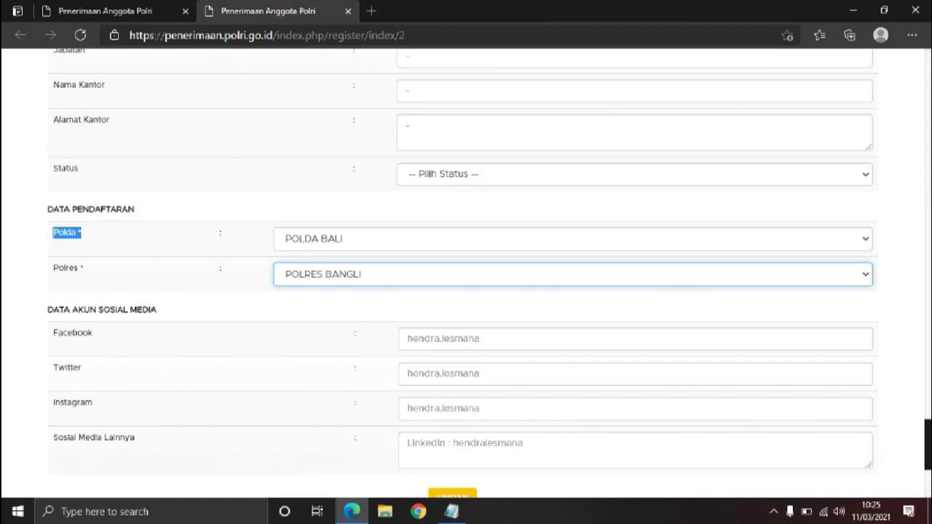
Step: Highlight the Data Pendaftaran heading and set Polres to POLRES BULELENG
scroll(466, 274, down, 1)
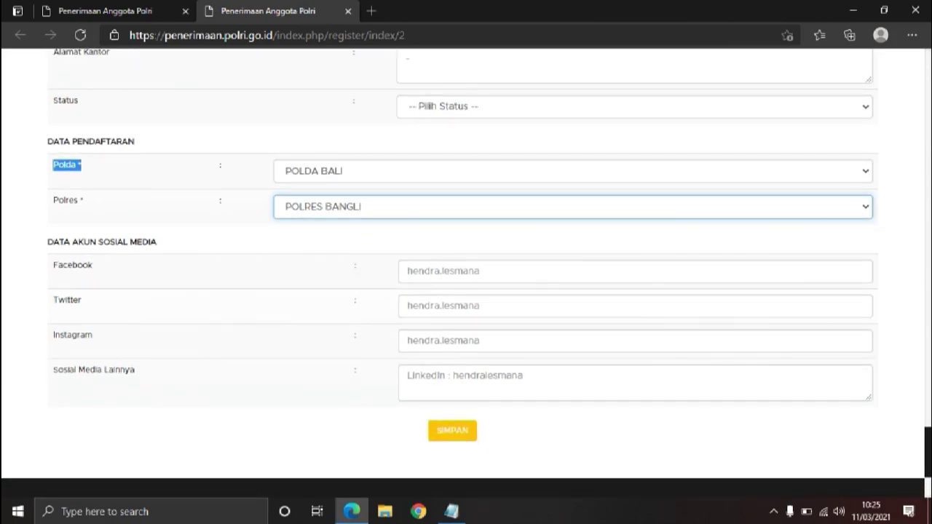
drag(240, 145, 241, 66)
click(241, 142)
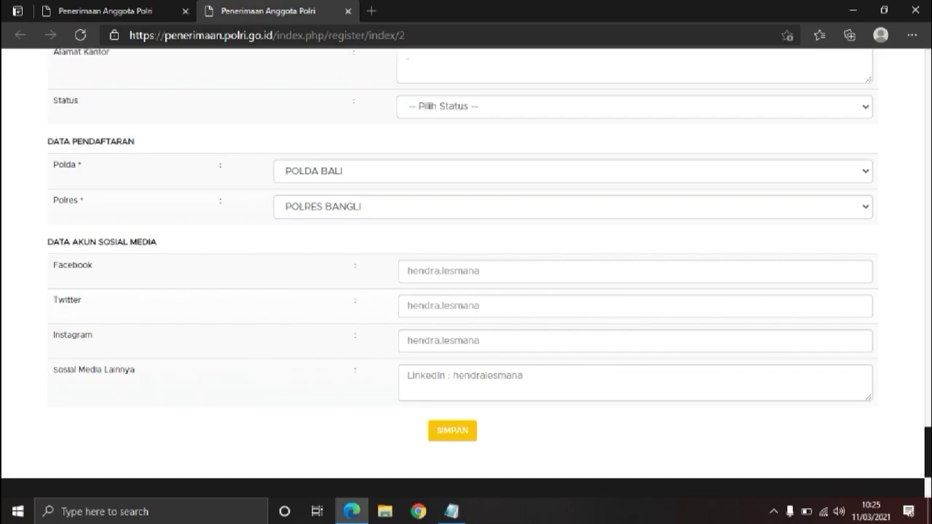
drag(241, 142, 53, 142)
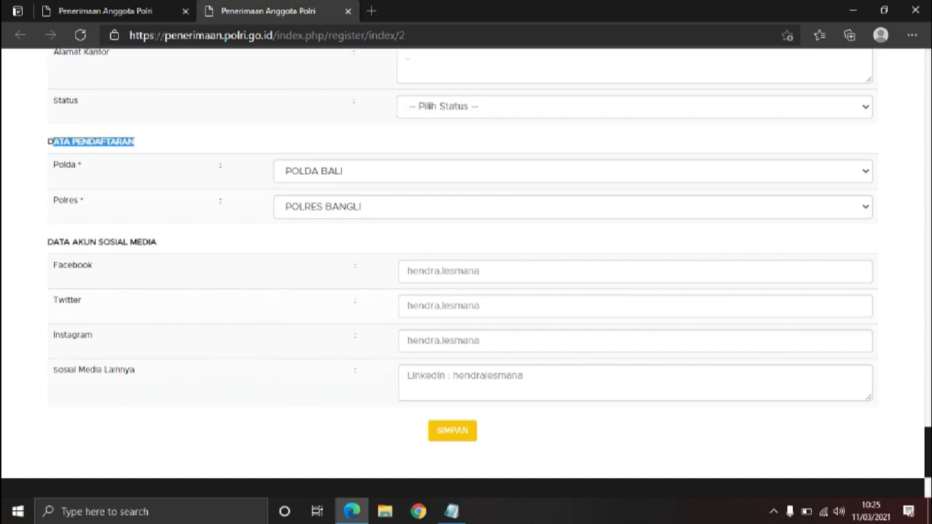
click(572, 206)
click(328, 262)
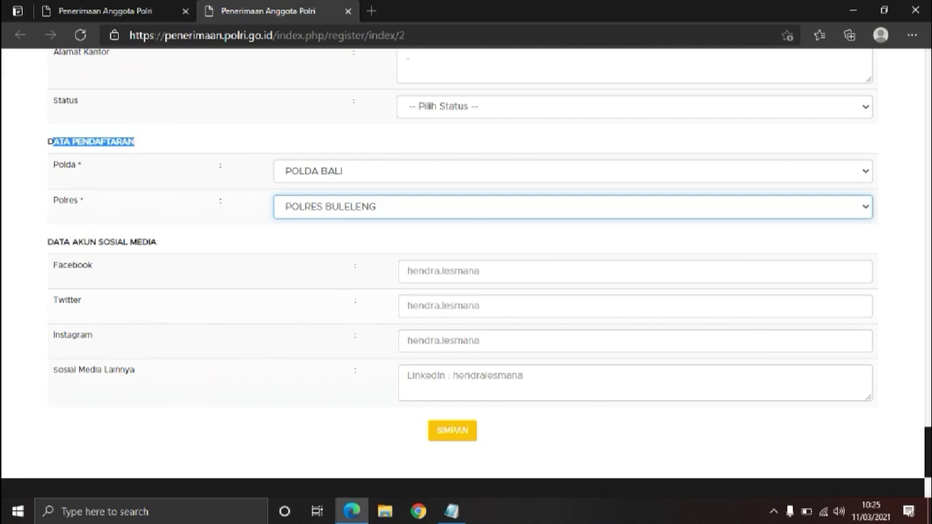
Step: Recheck the whole form from Data Diri Peserta through the education, parent and guardian sections down to Data Pendaftaran
scroll(466, 262, down, 2)
scroll(466, 262, up, 2)
scroll(465, 262, down, 1)
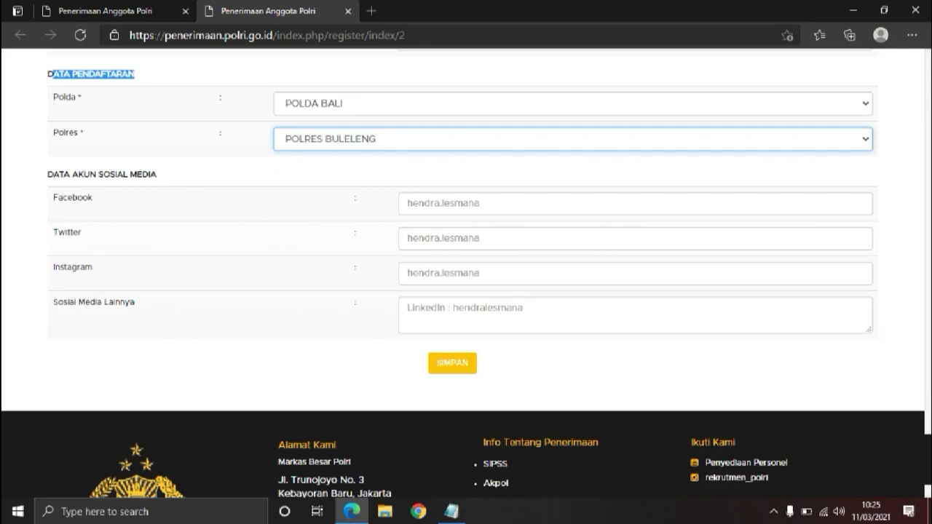
scroll(466, 269, up, 20)
scroll(465, 270, up, 15)
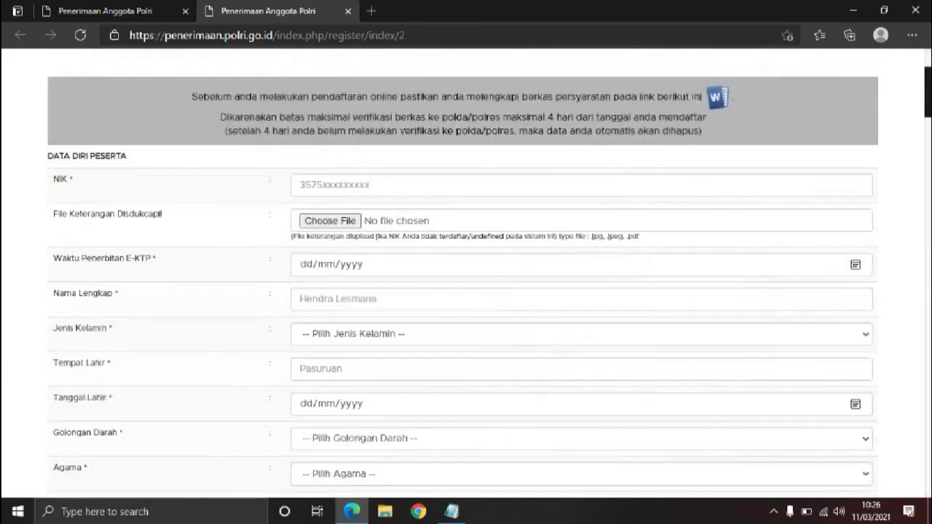
scroll(466, 269, down, 3)
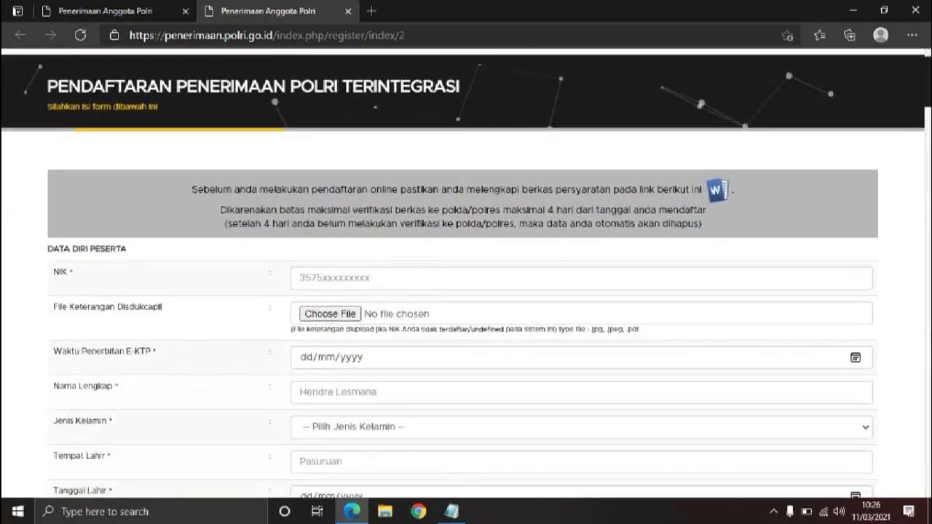
scroll(466, 270, down, 3)
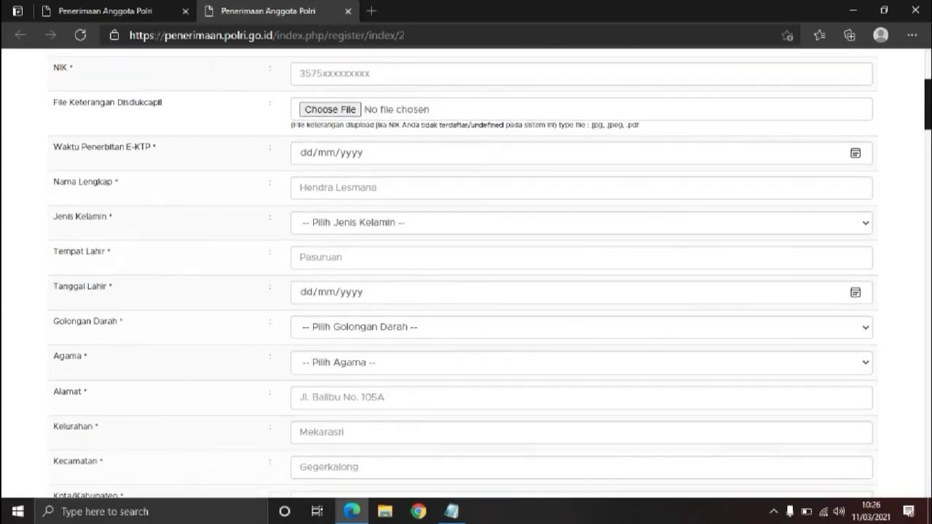
scroll(466, 269, down, 5)
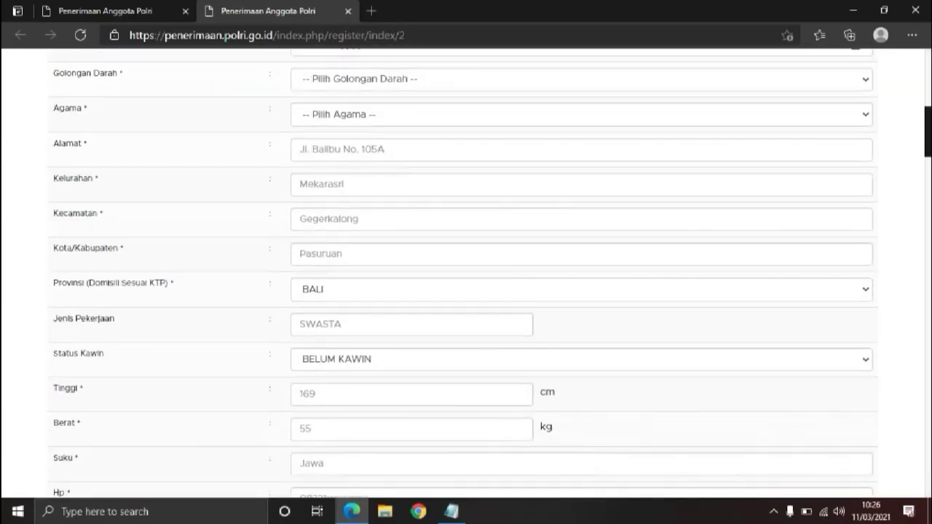
scroll(466, 269, down, 4)
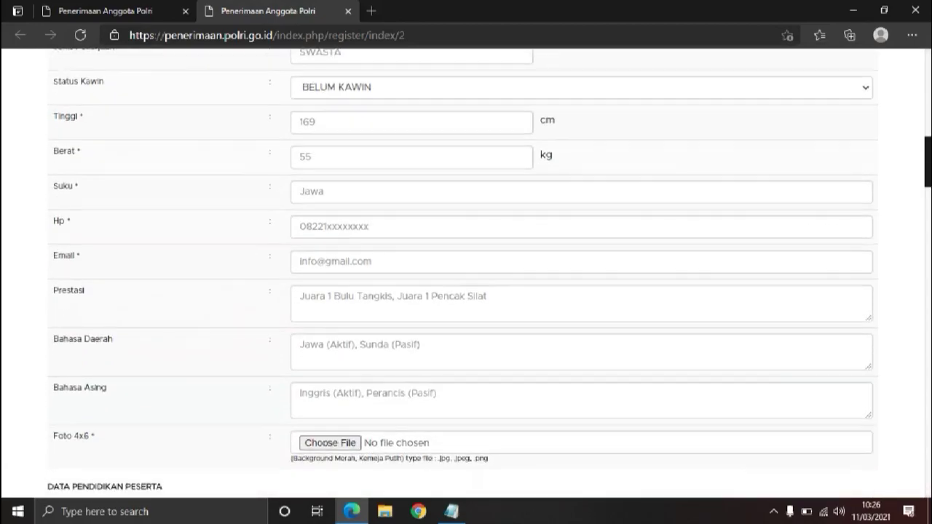
scroll(466, 269, down, 7)
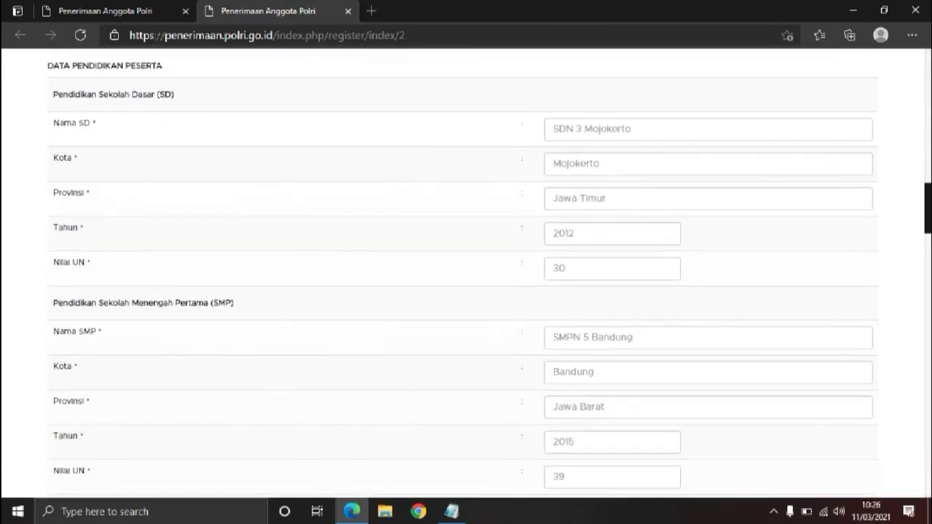
scroll(466, 269, down, 9)
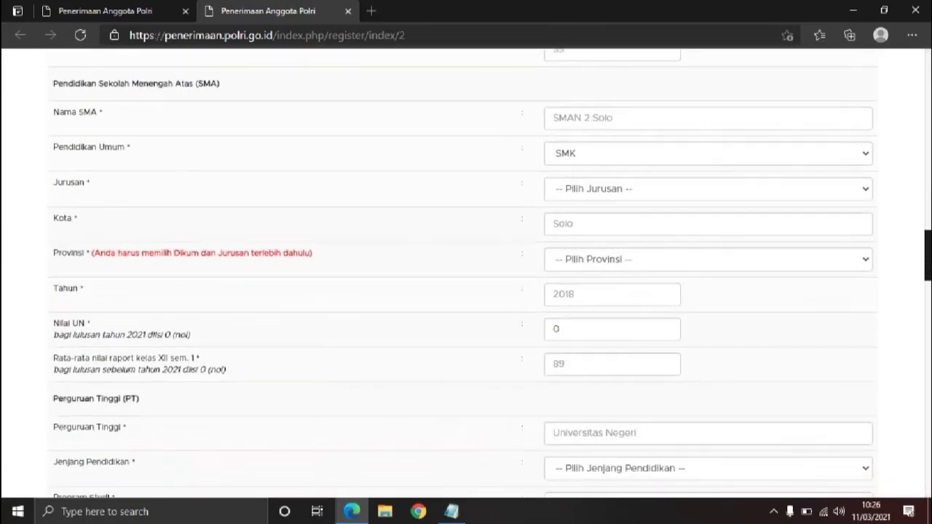
scroll(466, 269, down, 12)
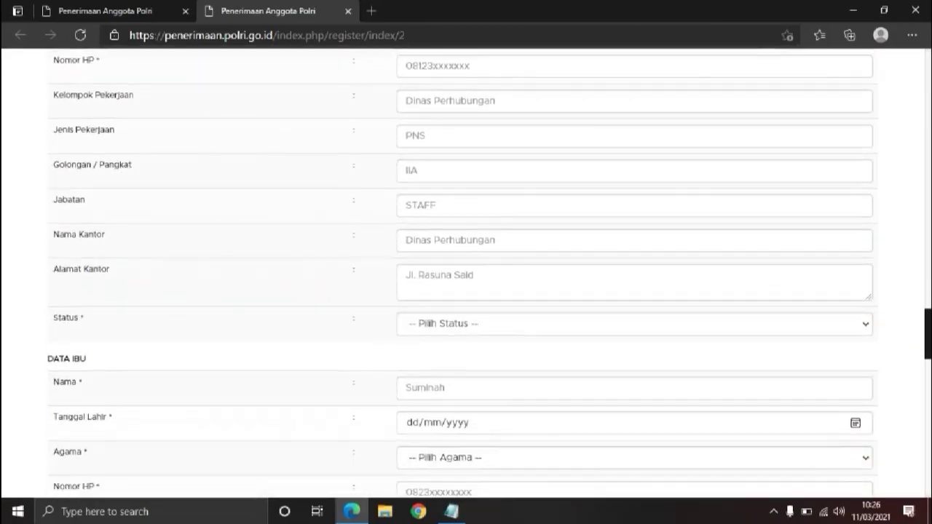
scroll(466, 270, down, 6)
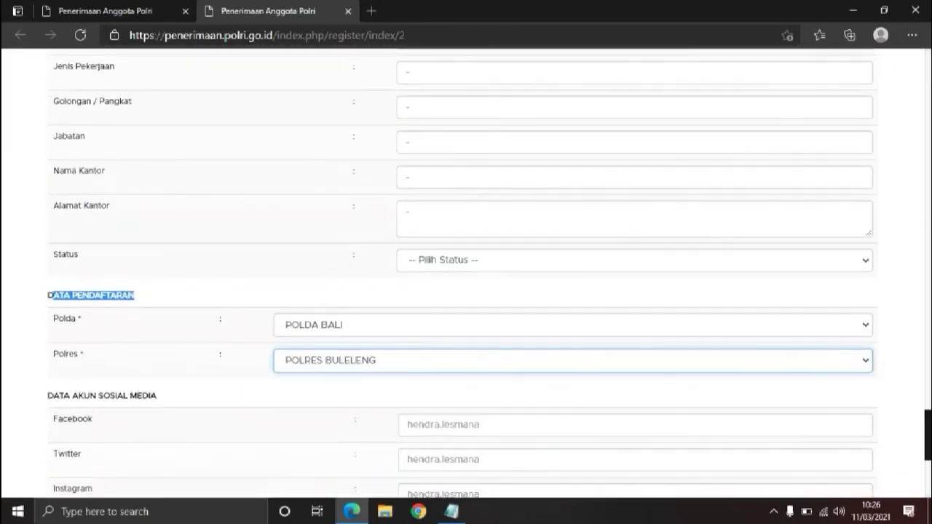
Step: Review the Data Akun Sosial Media fields from Facebook to Sosial Media Lainnya and the Simpan option without submitting the form
scroll(466, 269, up, 1)
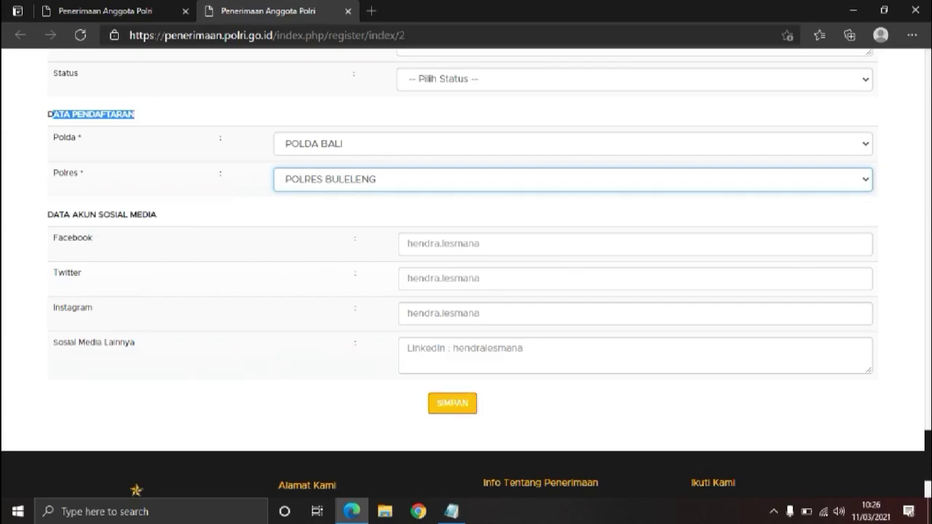
scroll(466, 274, up, 2)
scroll(466, 273, down, 3)
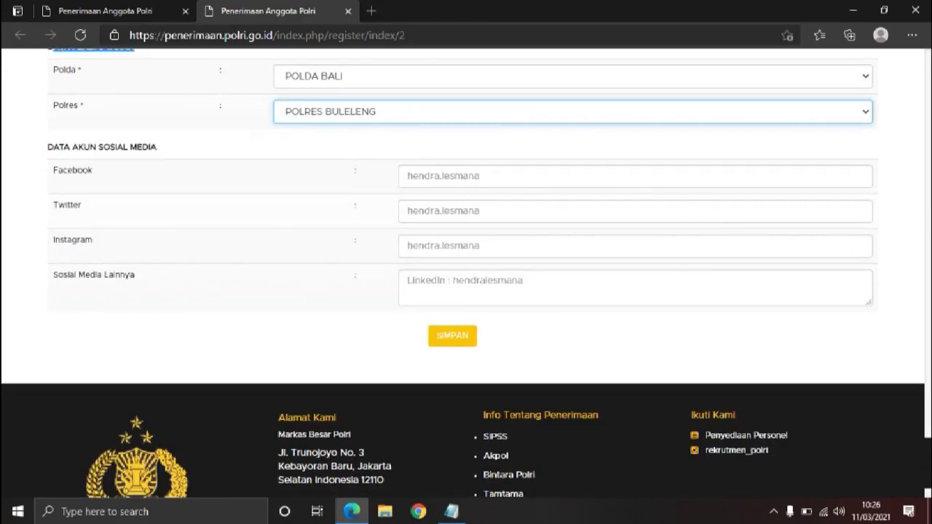
scroll(466, 273, up, 1)
scroll(466, 274, down, 1)
scroll(465, 274, up, 2)
scroll(466, 273, down, 2)
Step: Leave the registration form and open the recruitment site's Login page
scroll(466, 274, up, 15)
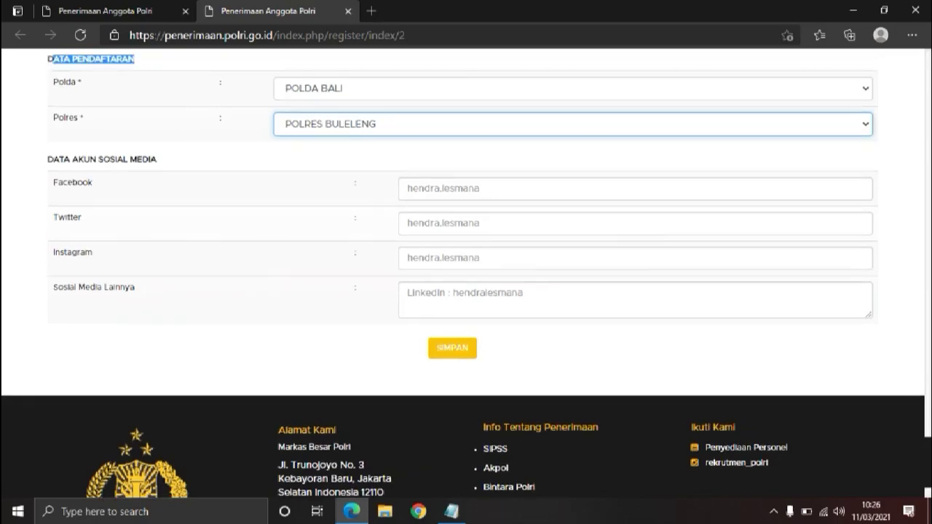
scroll(466, 273, up, 10)
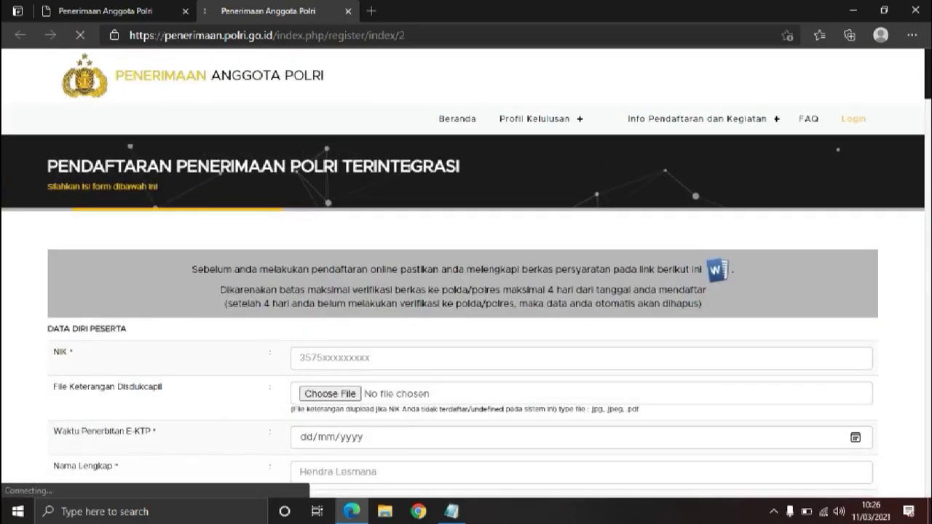
click(853, 119)
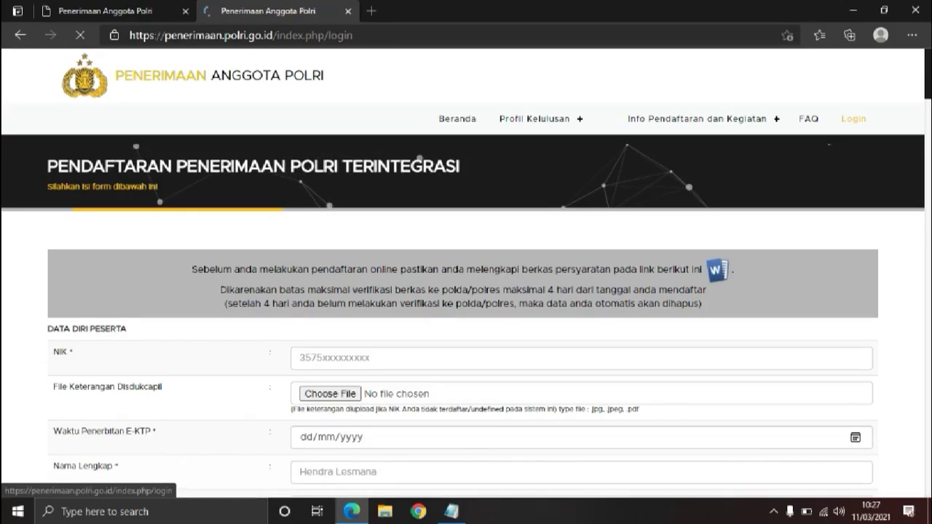